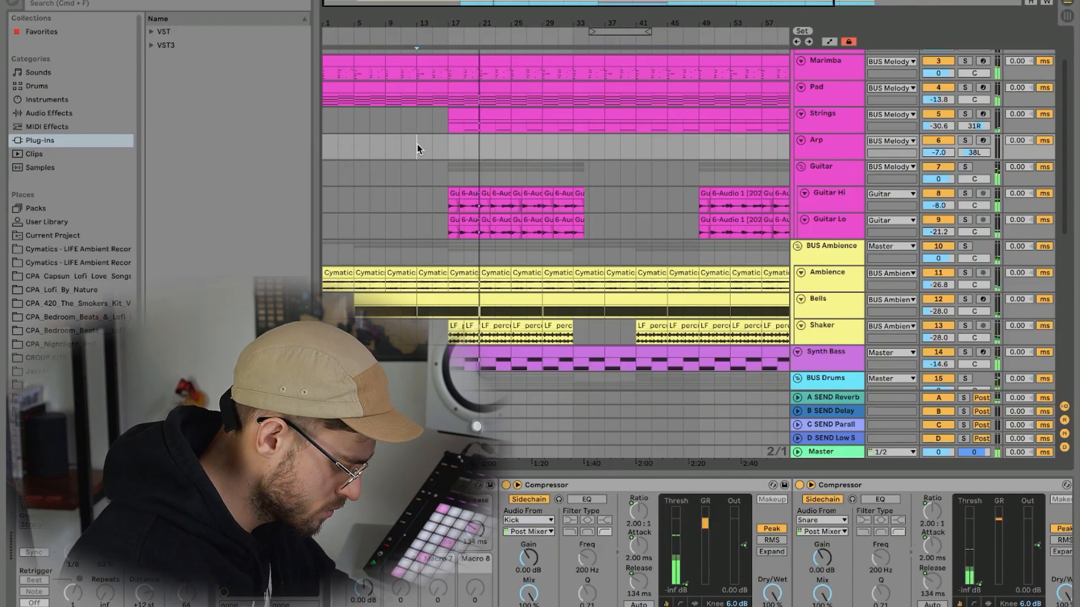
Stop playback, insert a MIDI track between Shaker and Synth Bass, and load the Massive X VST on it.
{"action": "key", "text": "space"}
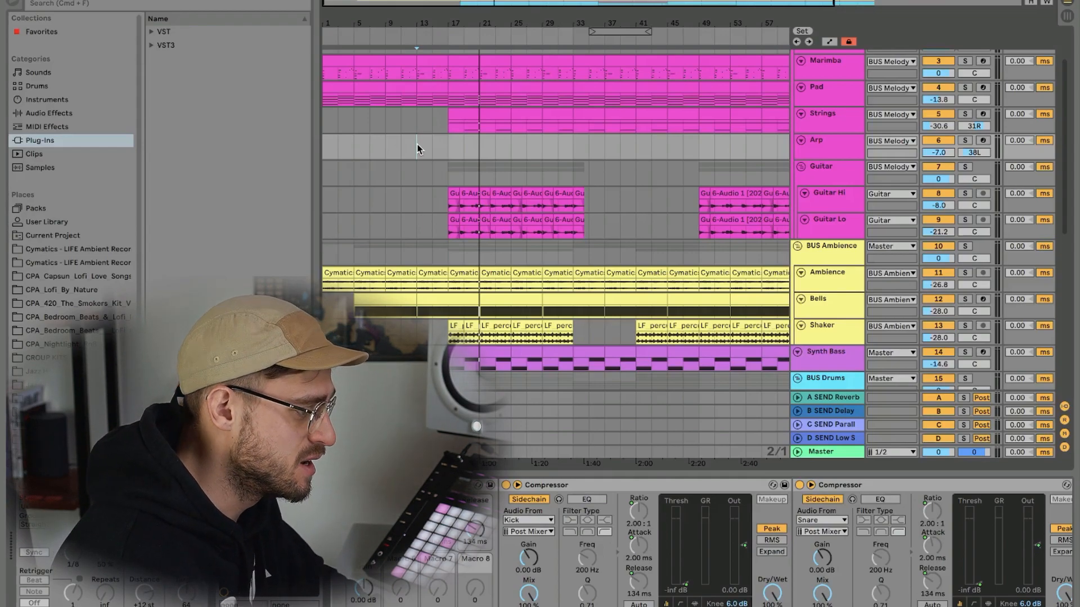
{"action": "scroll", "coordinate": [814, 188], "scroll_direction": "down", "scroll_amount": 5}
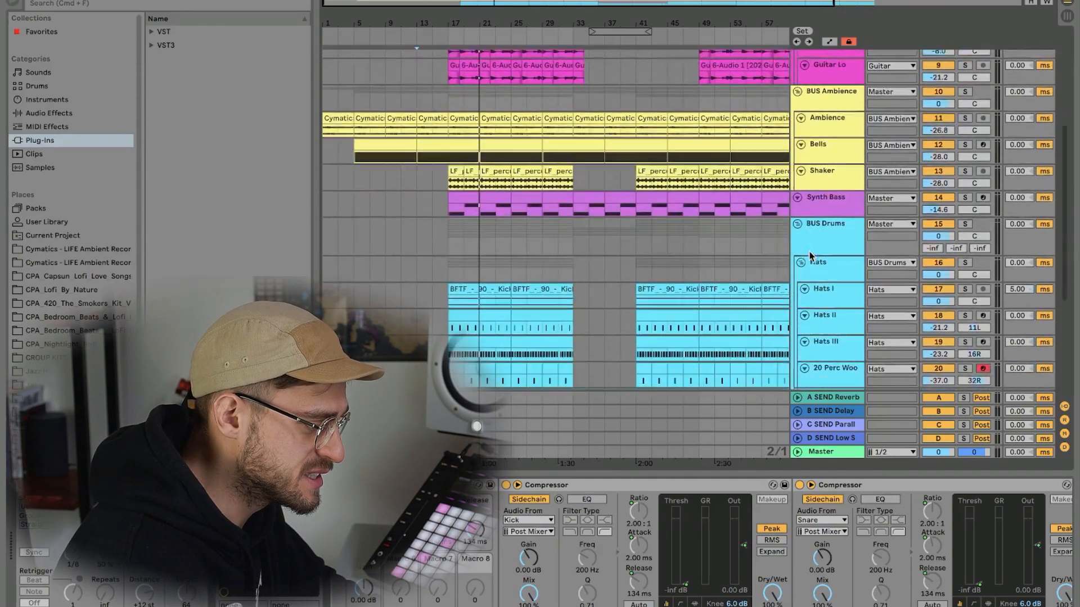
{"action": "key", "text": "super+shift+t"}
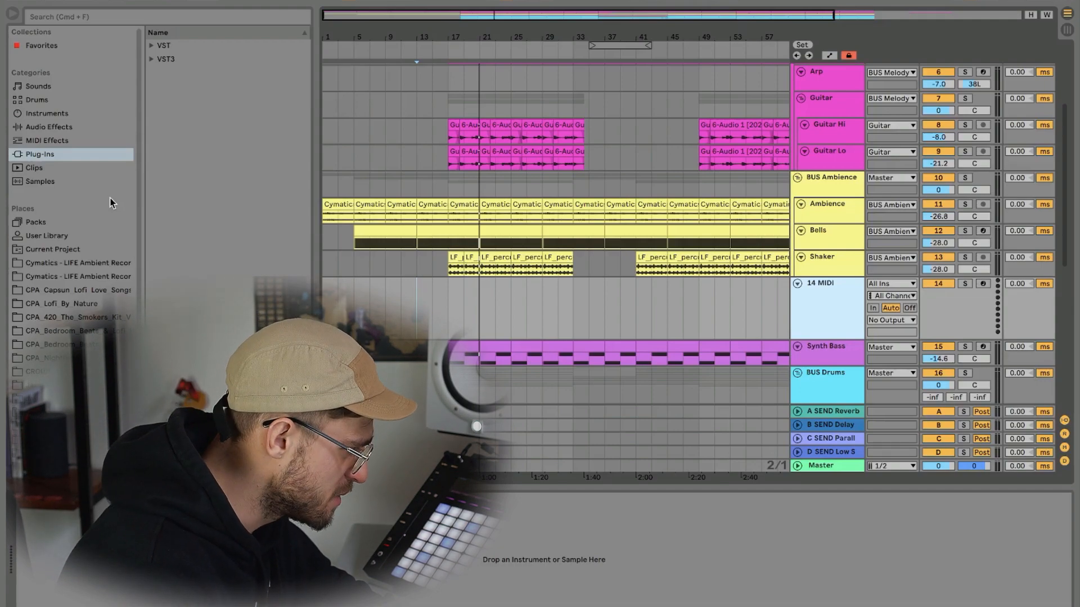
{"action": "left_click", "coordinate": [150, 44]}
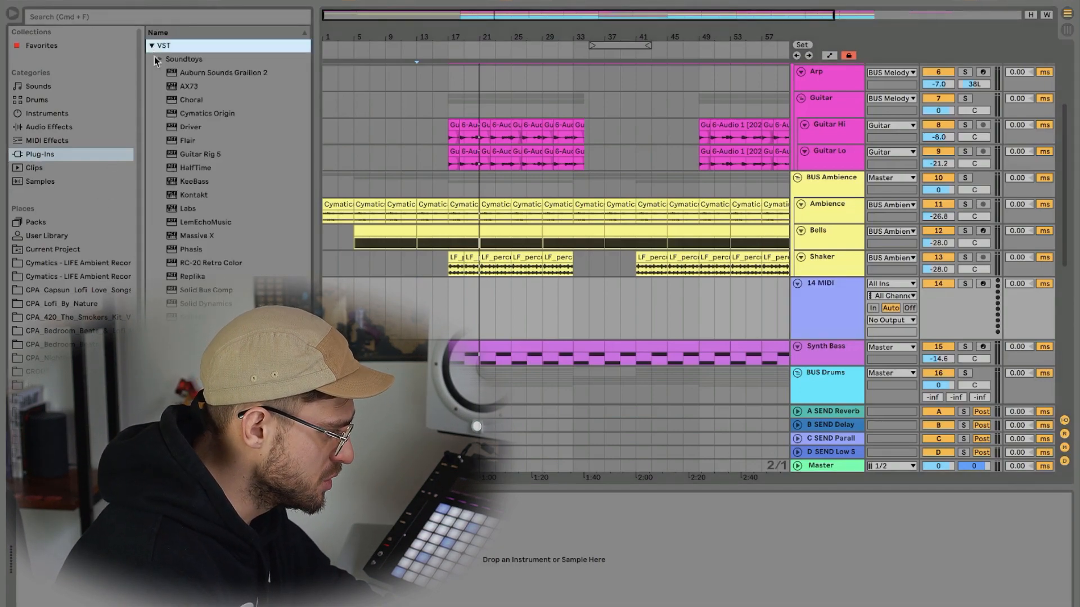
{"action": "left_click", "coordinate": [208, 233]}
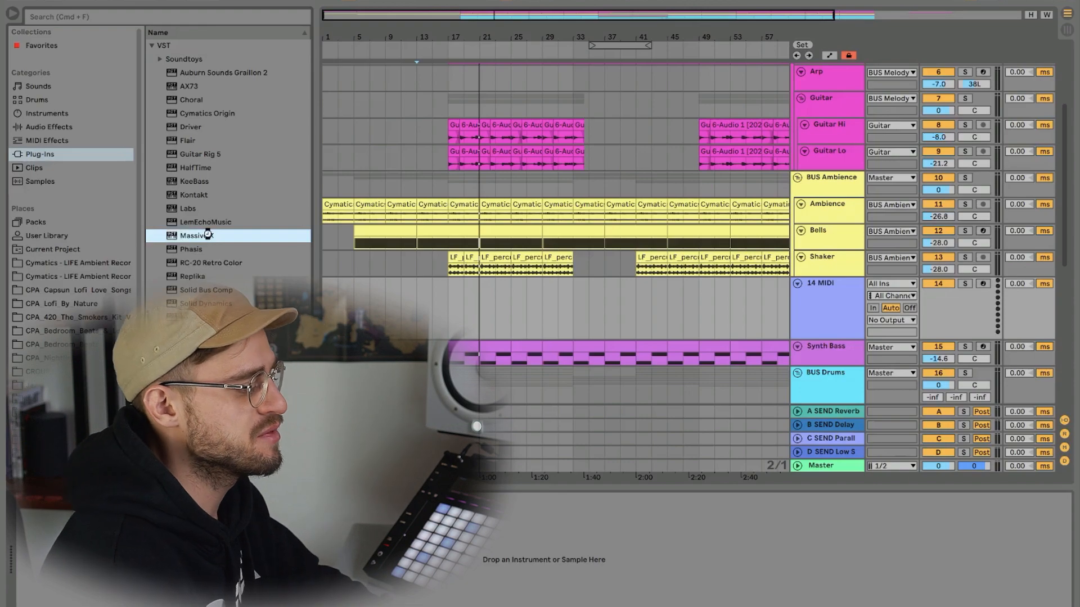
{"action": "double_click", "coordinate": [208, 234]}
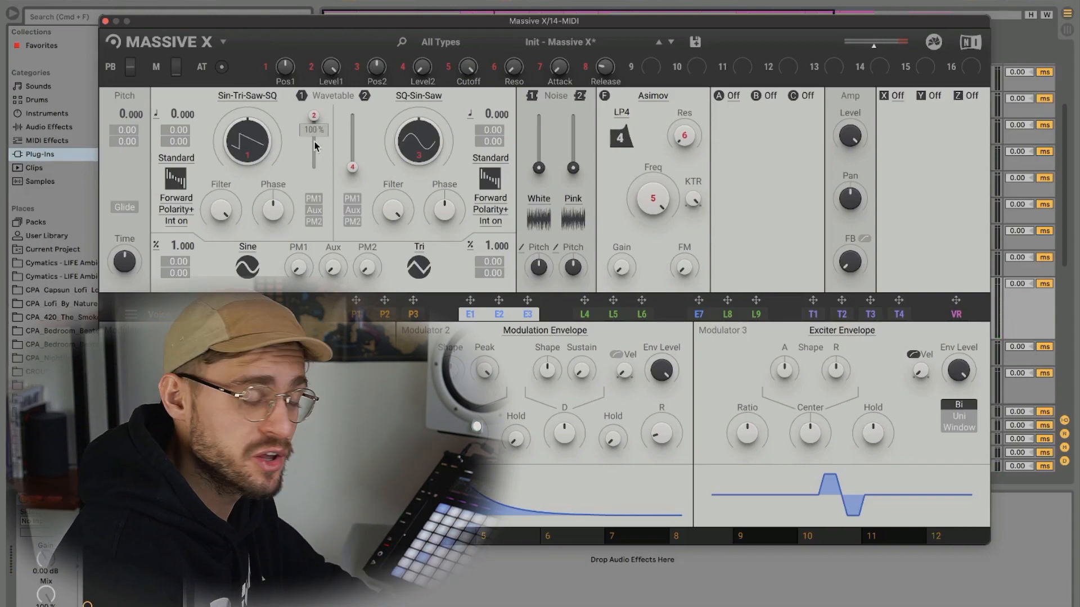
In Massive X, turn the first wavetable level fully down and raise the pink noise and white noise levels, white to about 55%.
{"action": "left_click_drag", "start_coordinate": [315, 142], "coordinate": [314, 167]}
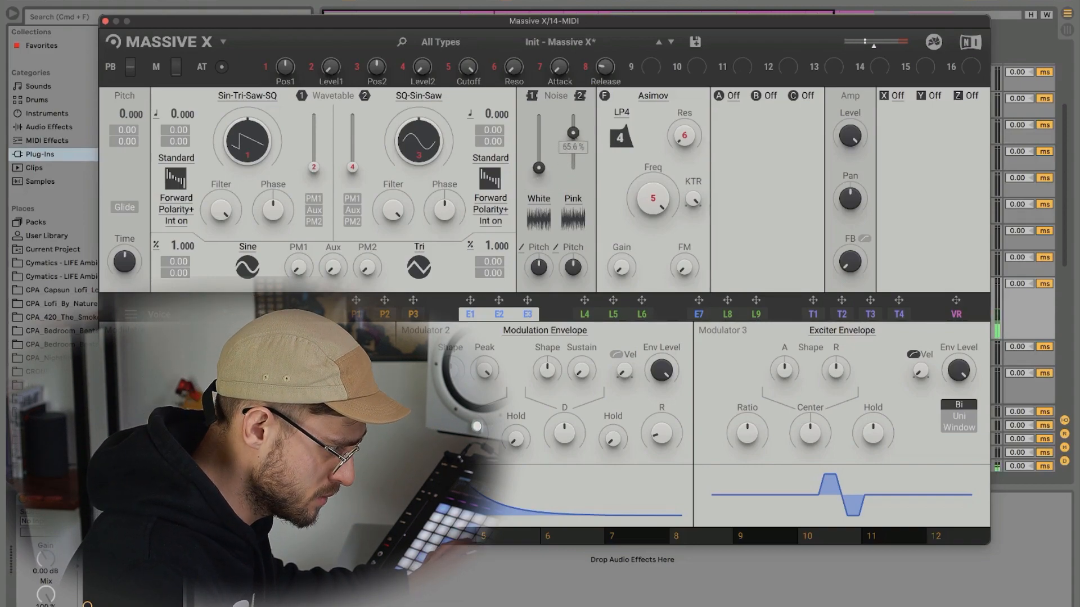
{"action": "left_click_drag", "start_coordinate": [538, 167], "coordinate": [573, 122]}
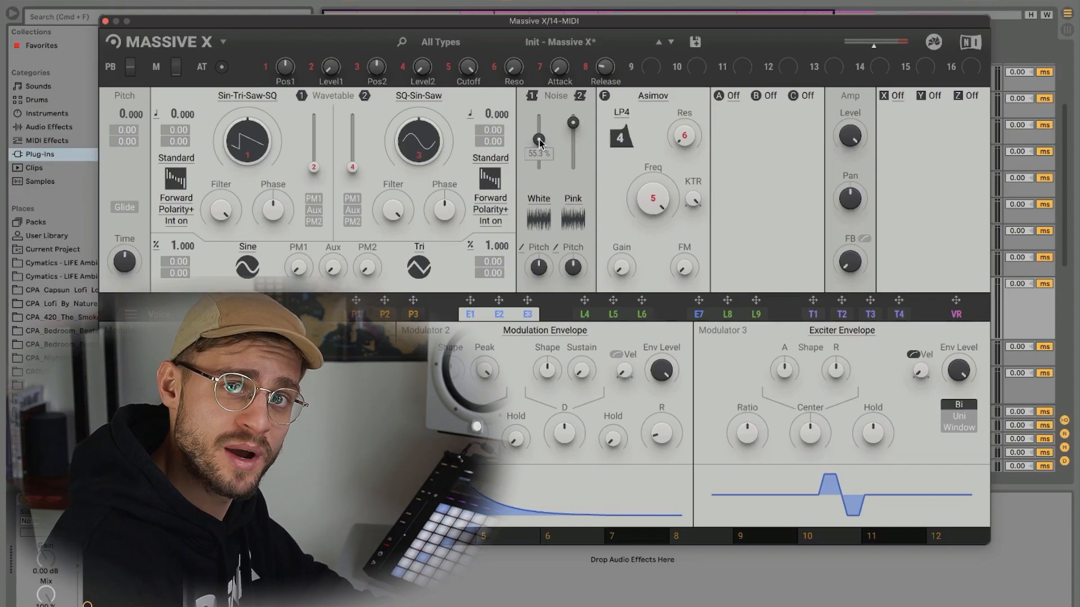
{"action": "left_click", "coordinate": [105, 21]}
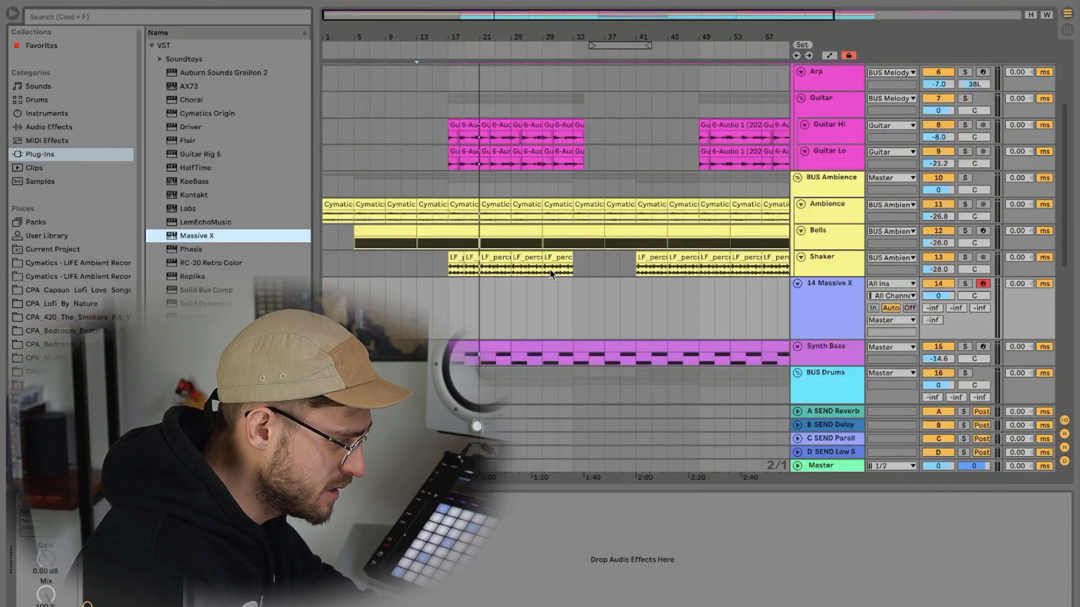
Record about two bars of noise on the soloed Massive X track, starting at bar 17.
{"action": "key", "text": "F9"}
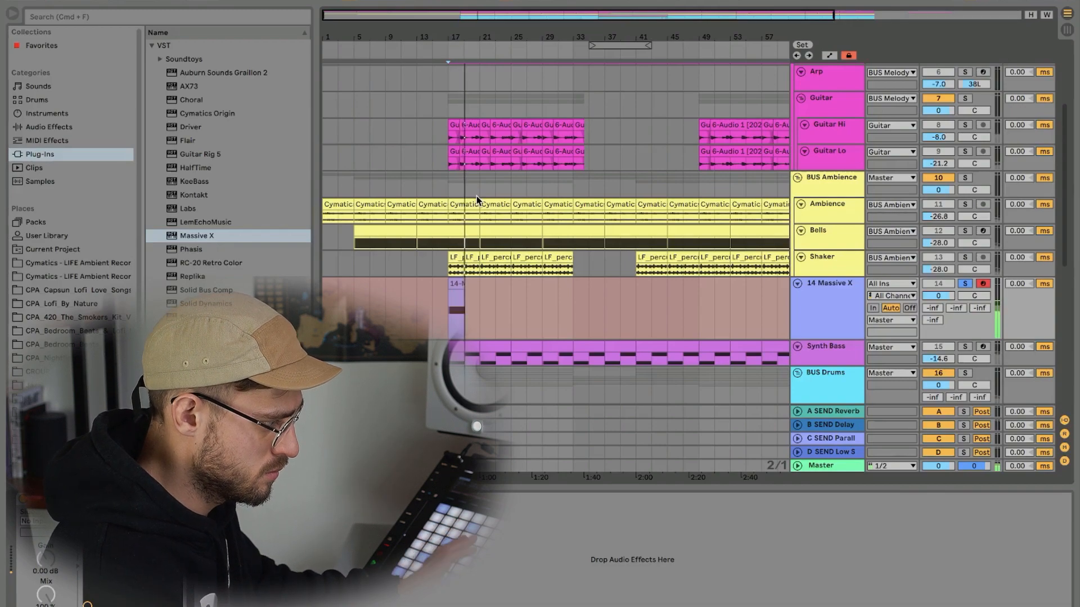
{"action": "key", "text": "space"}
Freeze the Massive X track and flatten it to audio.
{"action": "left_click", "coordinate": [827, 327]}
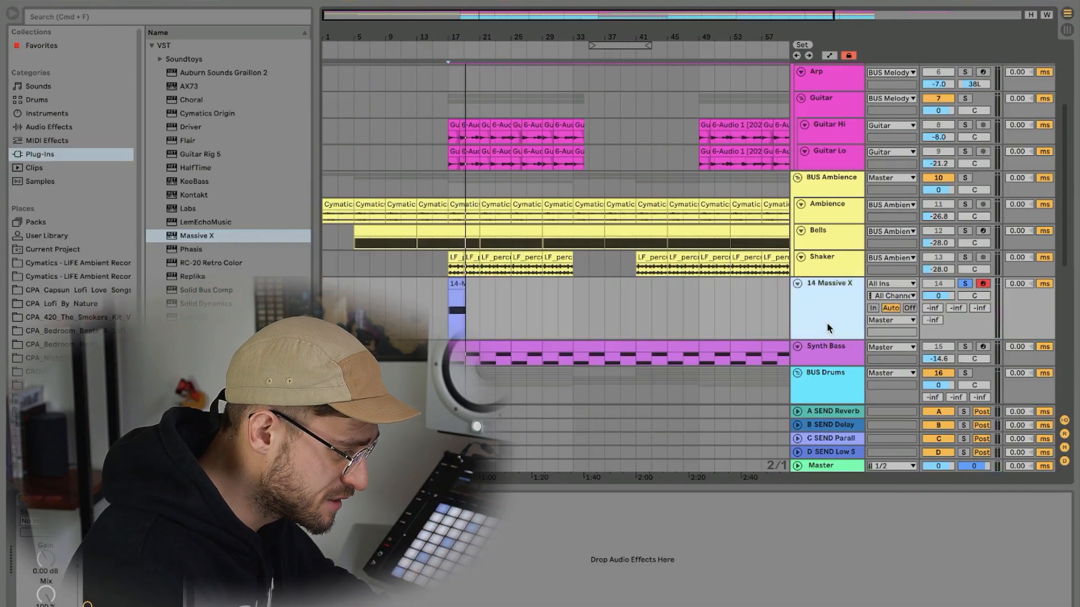
{"action": "right_click", "coordinate": [826, 323]}
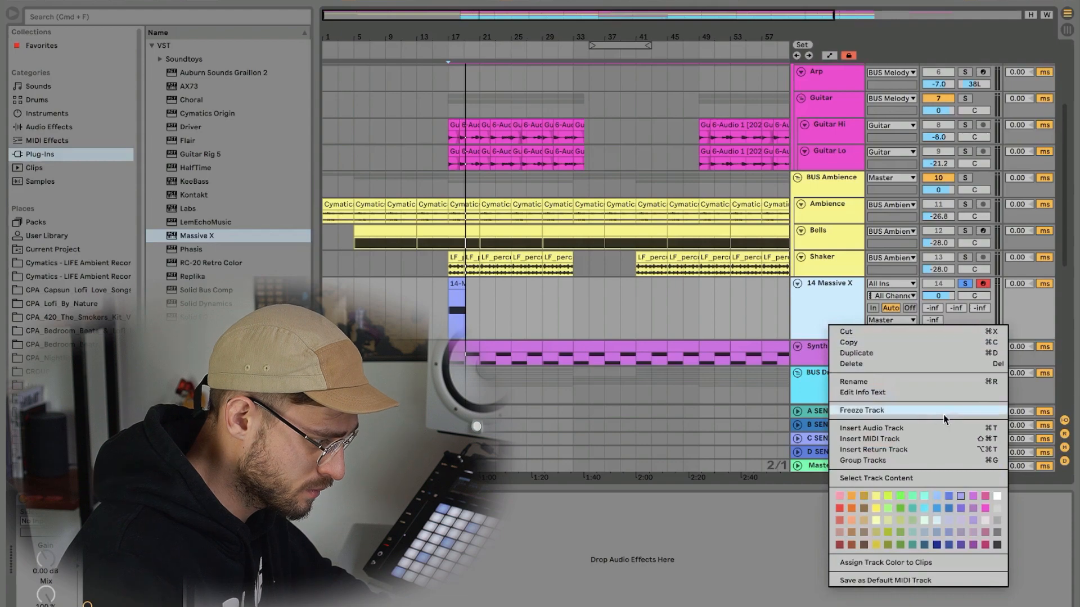
{"action": "left_click", "coordinate": [912, 409]}
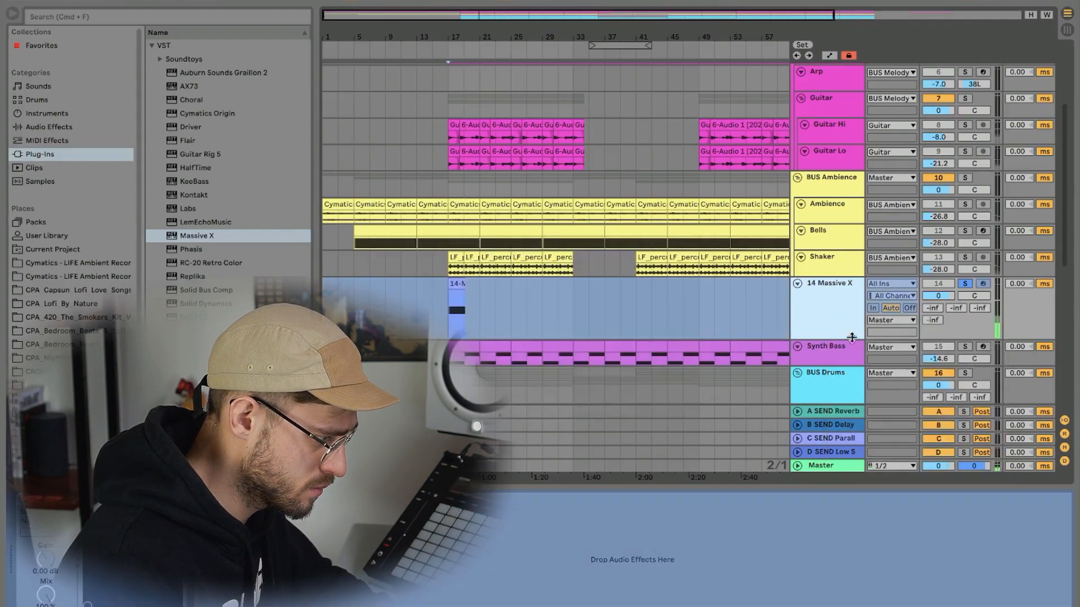
{"action": "right_click", "coordinate": [838, 320]}
{"action": "left_click", "coordinate": [869, 411]}
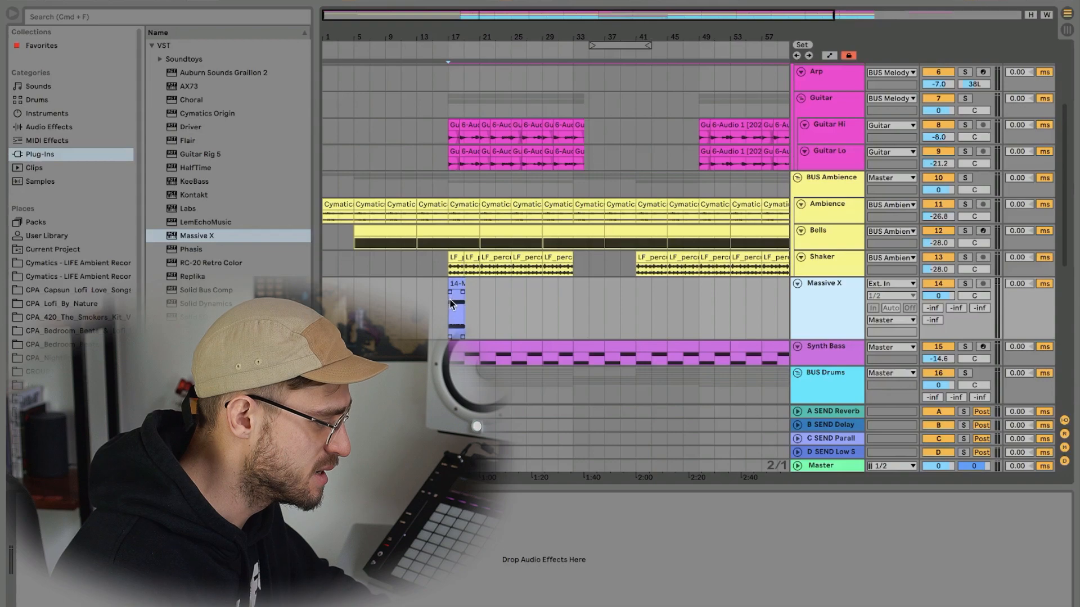
Add a fade-in across nearly the whole noise clip and move the clip so it spans bars 15 to 17.
{"action": "scroll", "coordinate": [448, 298], "scroll_direction": "up", "scroll_amount": 10}
{"action": "left_click_drag", "start_coordinate": [448, 294], "coordinate": [470, 295]}
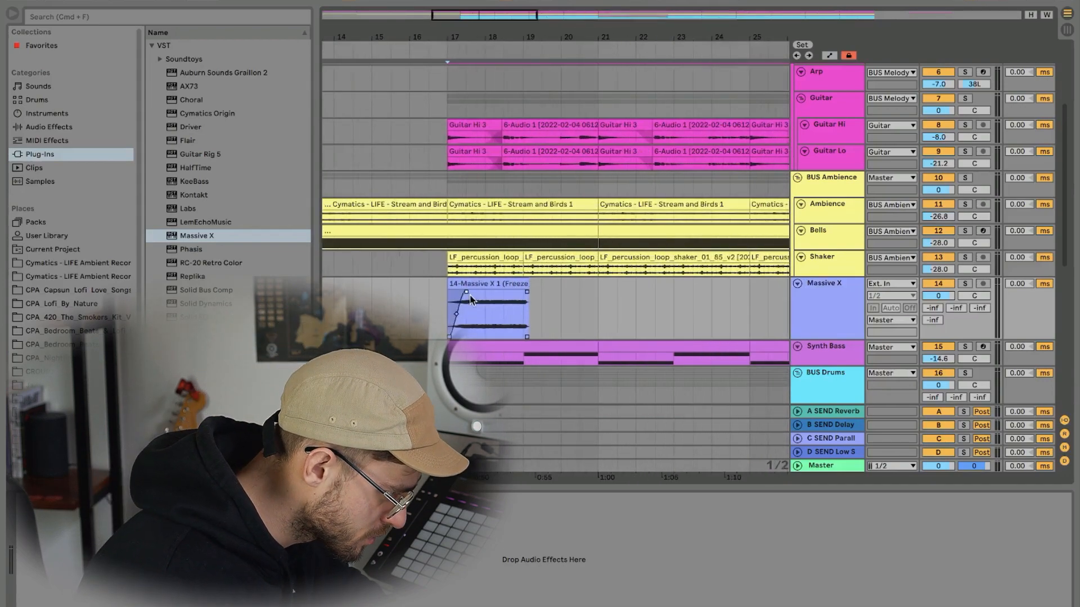
{"action": "scroll", "coordinate": [450, 304], "scroll_direction": "up", "scroll_amount": 2}
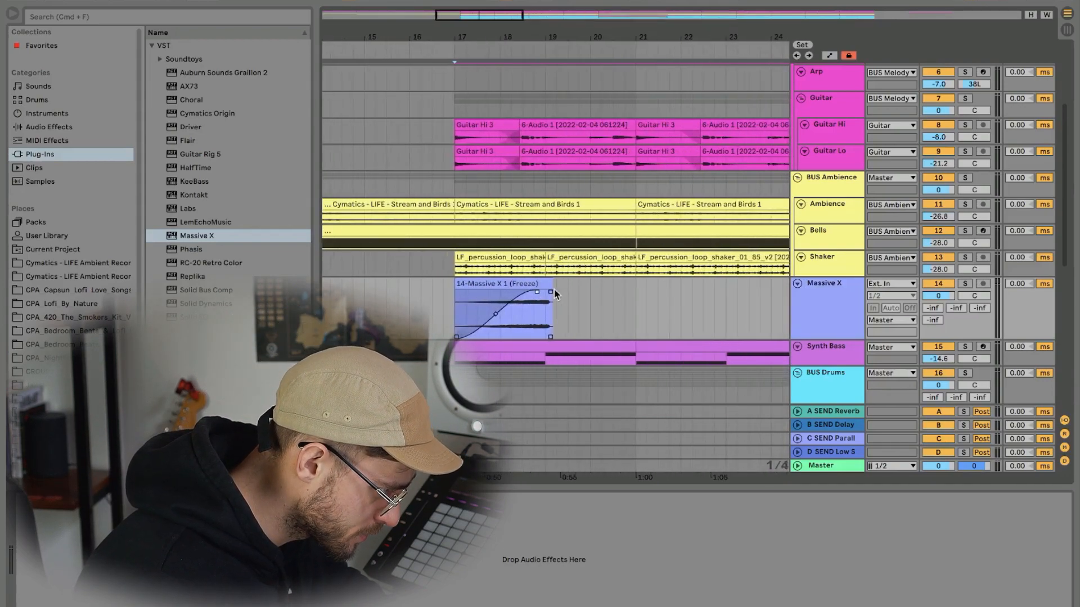
{"action": "left_click_drag", "start_coordinate": [555, 293], "coordinate": [433, 283]}
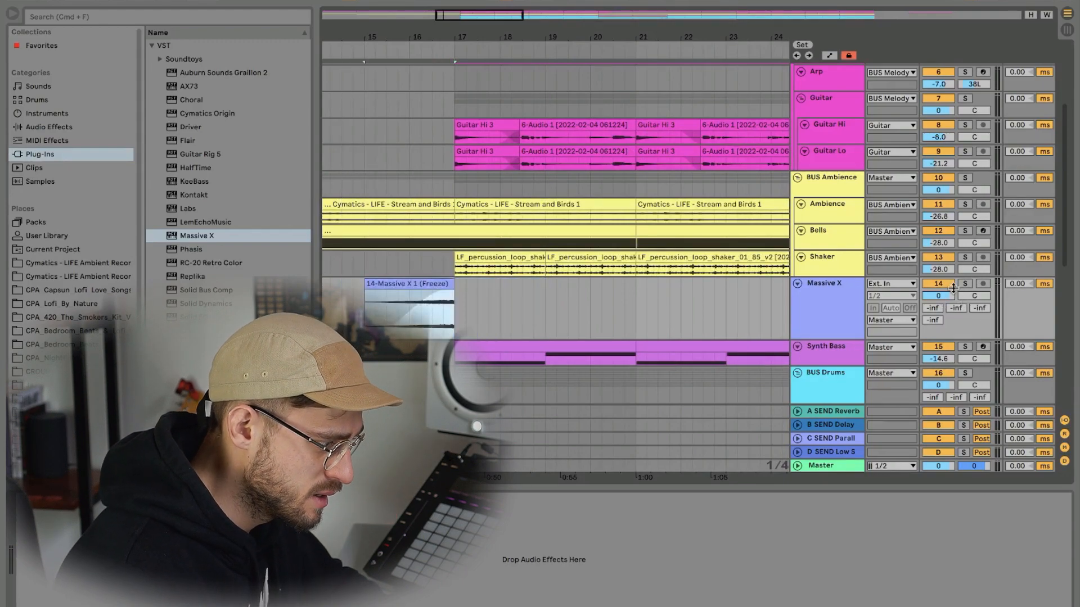
Lower the Massive X track volume to -16.3 dB and trim the noise clip to start at bar 16, steepening its fade-in curve.
{"action": "key", "text": "space"}
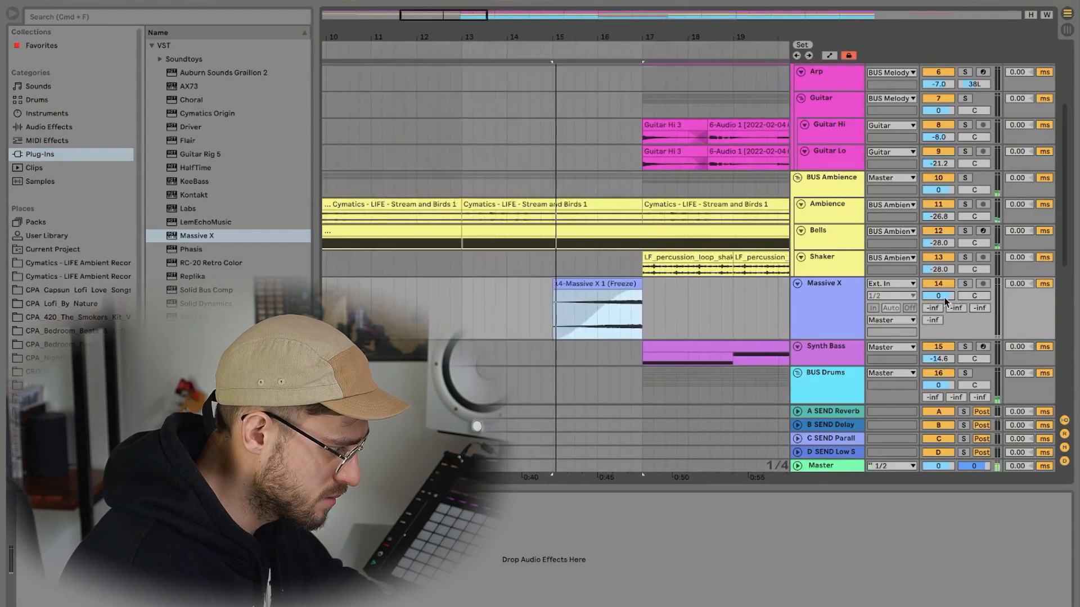
{"action": "left_click_drag", "start_coordinate": [945, 298], "coordinate": [944, 345]}
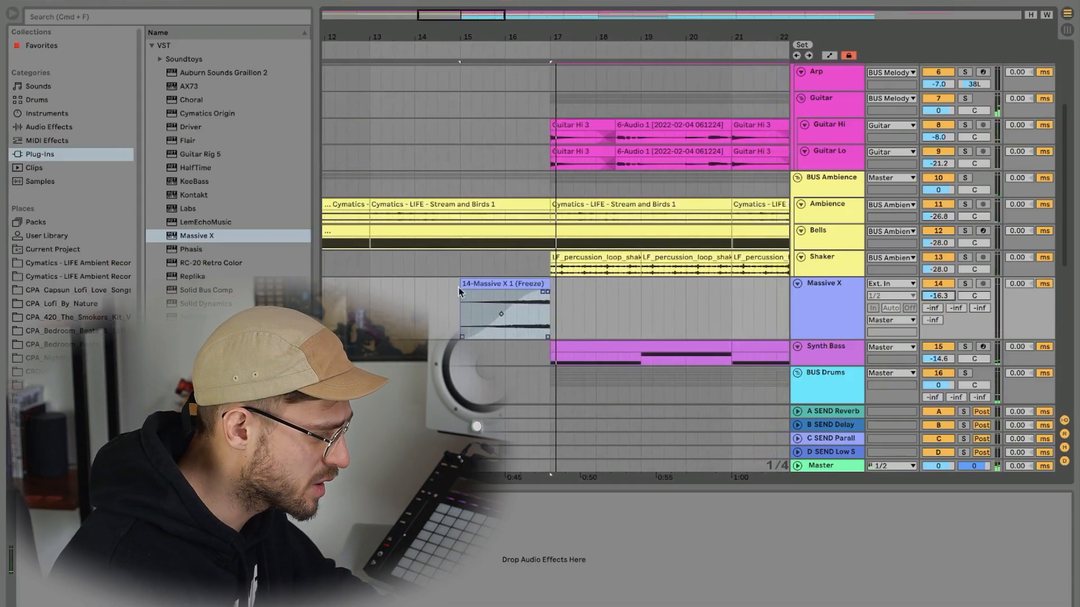
{"action": "left_click_drag", "start_coordinate": [460, 290], "coordinate": [505, 289]}
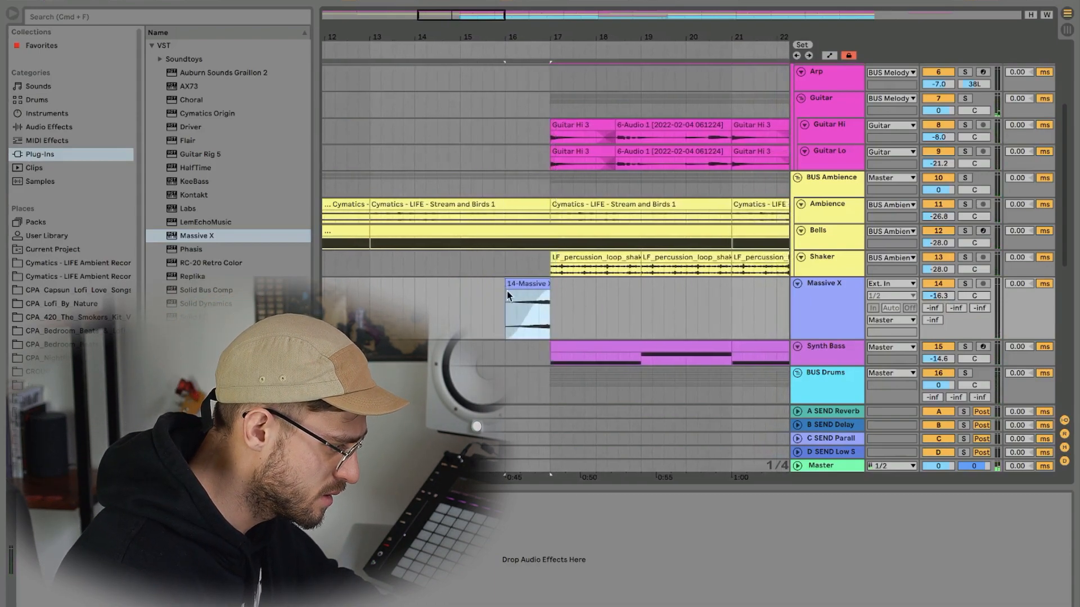
{"action": "left_click", "coordinate": [527, 321]}
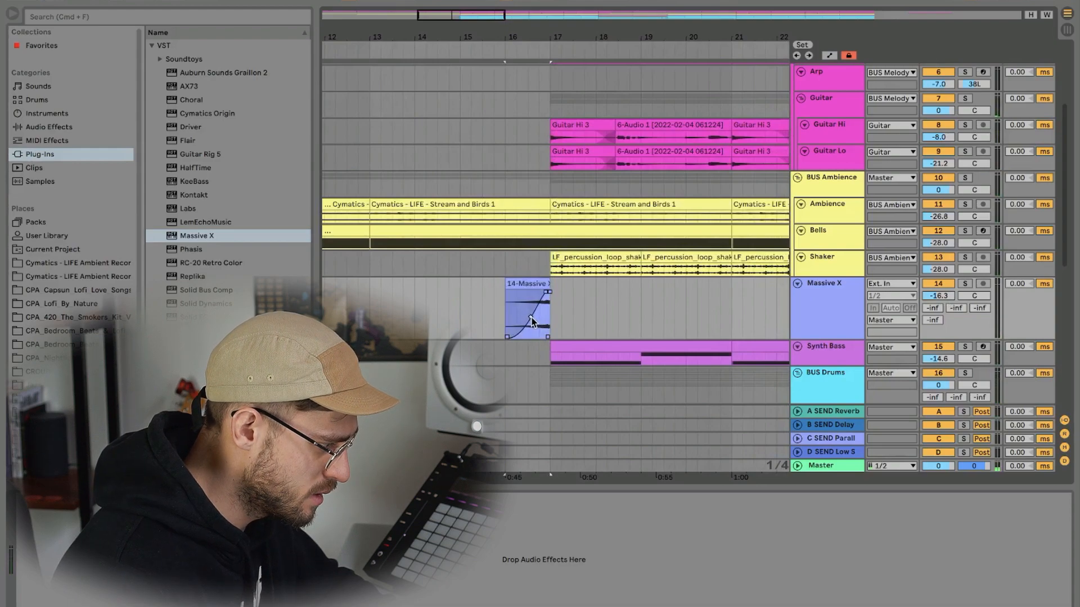
Audition the noise riser leading into bar 17 with the Massive X track soloed, and return to the full mix.
{"action": "key", "text": "space"}
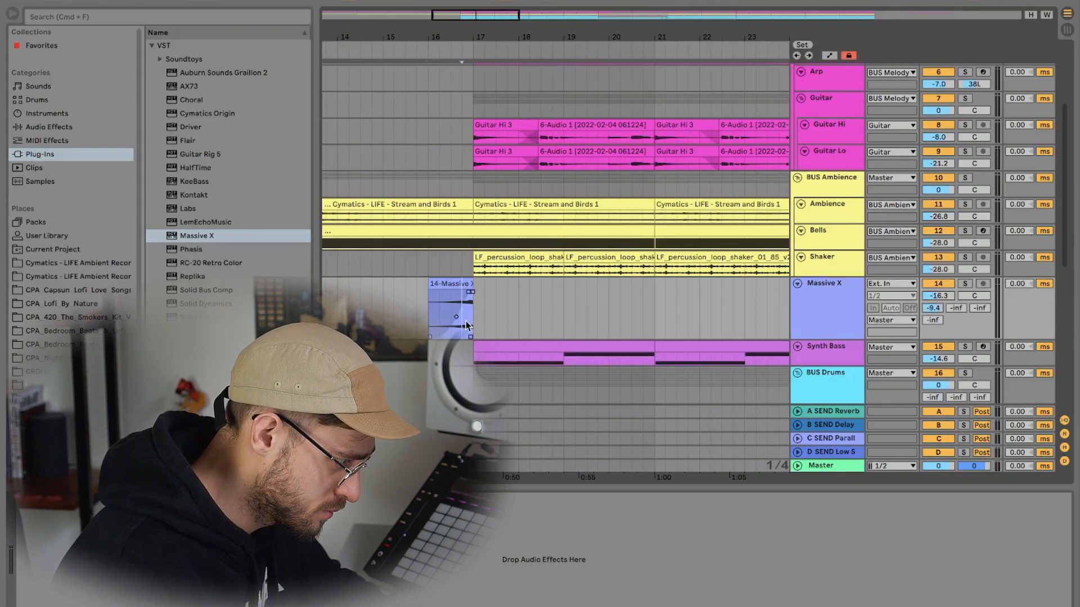
{"action": "key", "text": "space"}
{"action": "left_click", "coordinate": [963, 285]}
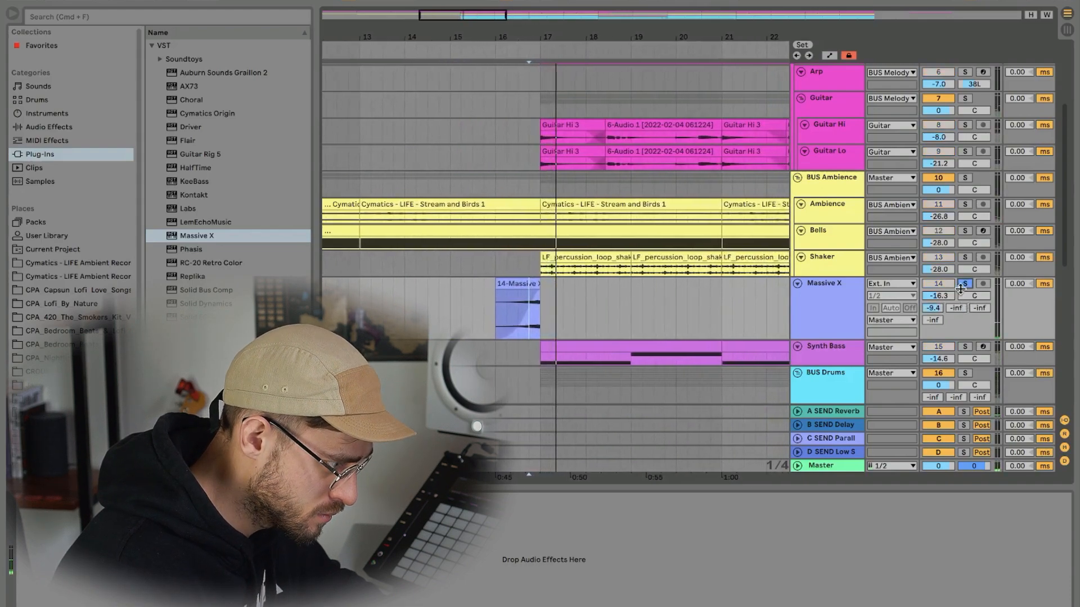
{"action": "left_click", "coordinate": [963, 285]}
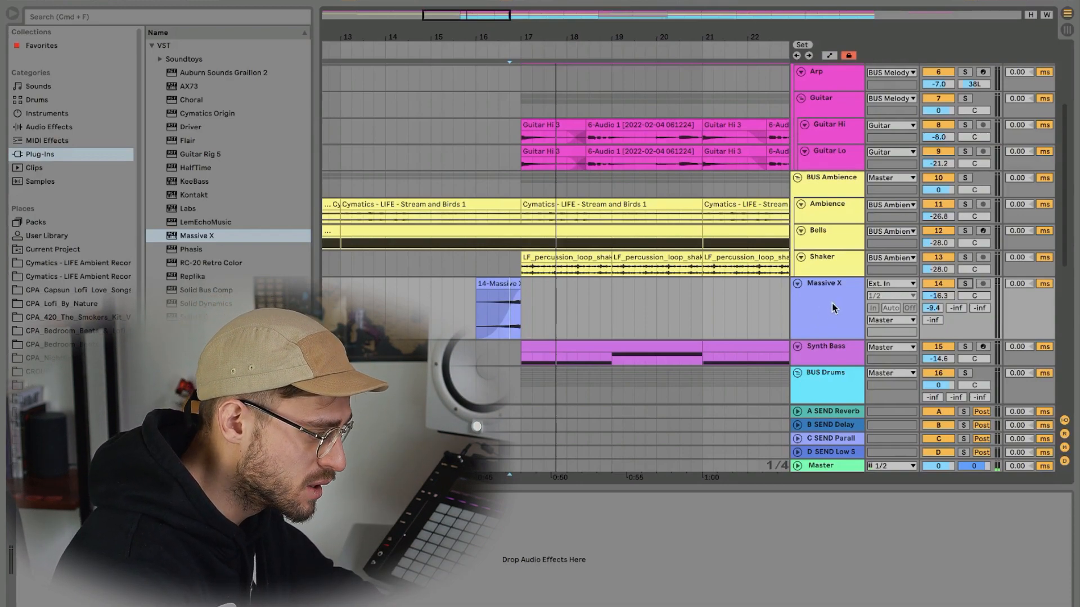
Add an Auto Filter to the Massive X track and lower its low-pass cutoff to 1.34 kHz.
{"action": "left_click", "coordinate": [67, 129]}
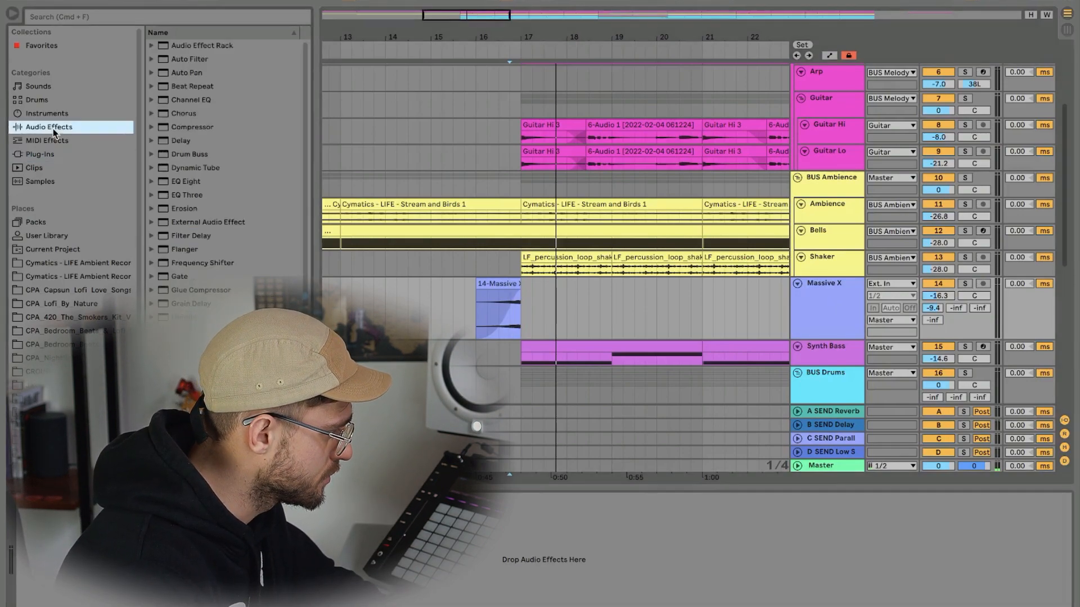
{"action": "left_click", "coordinate": [194, 59]}
{"action": "double_click", "coordinate": [194, 59]}
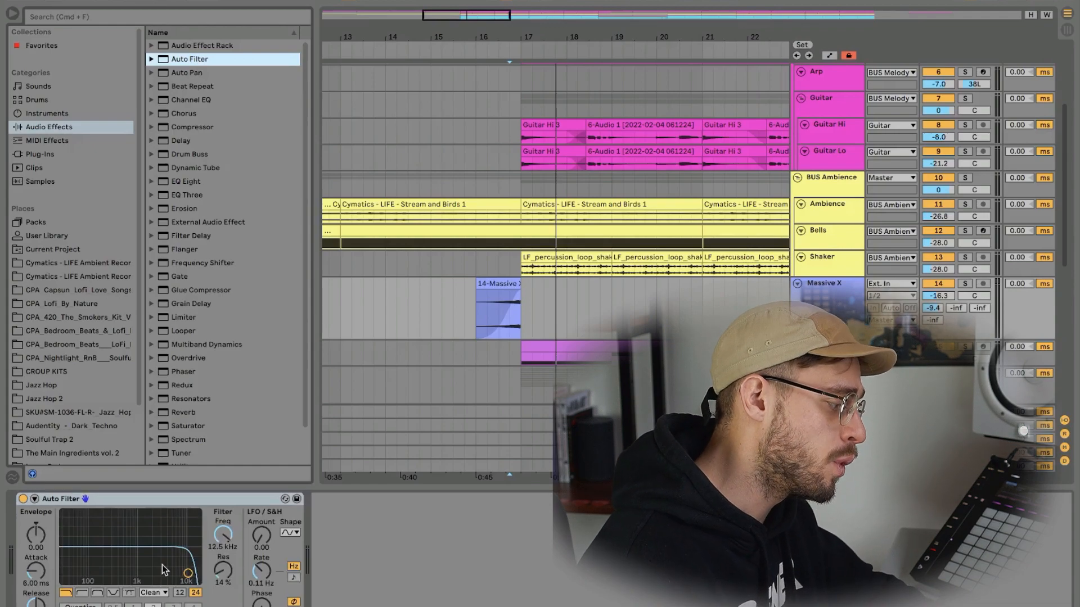
{"action": "left_click_drag", "start_coordinate": [188, 573], "coordinate": [186, 573]}
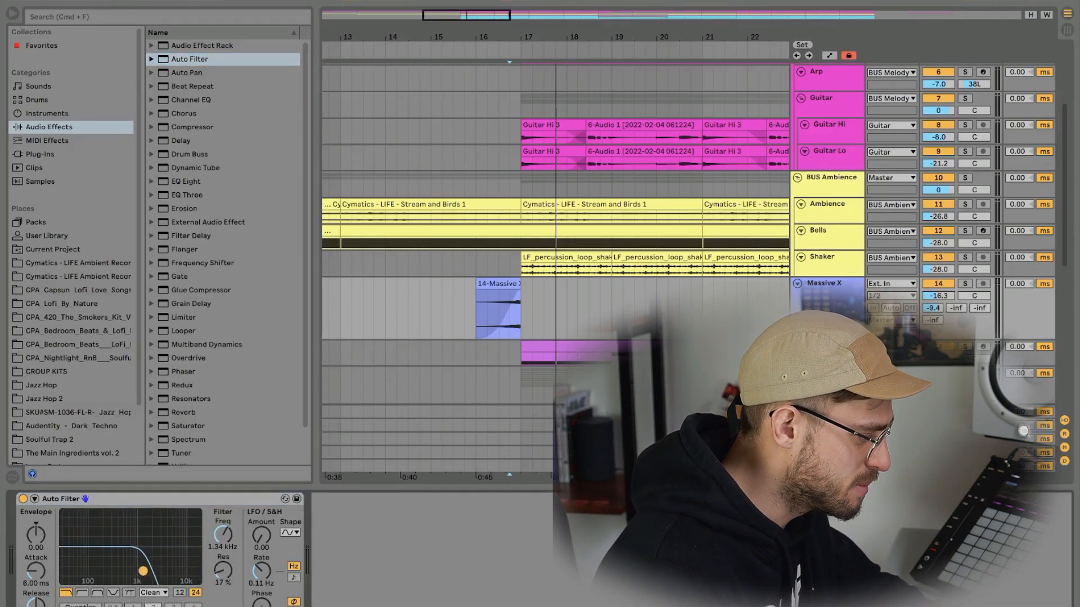
Show the Auto Filter frequency automation and draw a rising ramp across the noise clip from bar 16 to bar 17.
{"action": "right_click", "coordinate": [223, 543]}
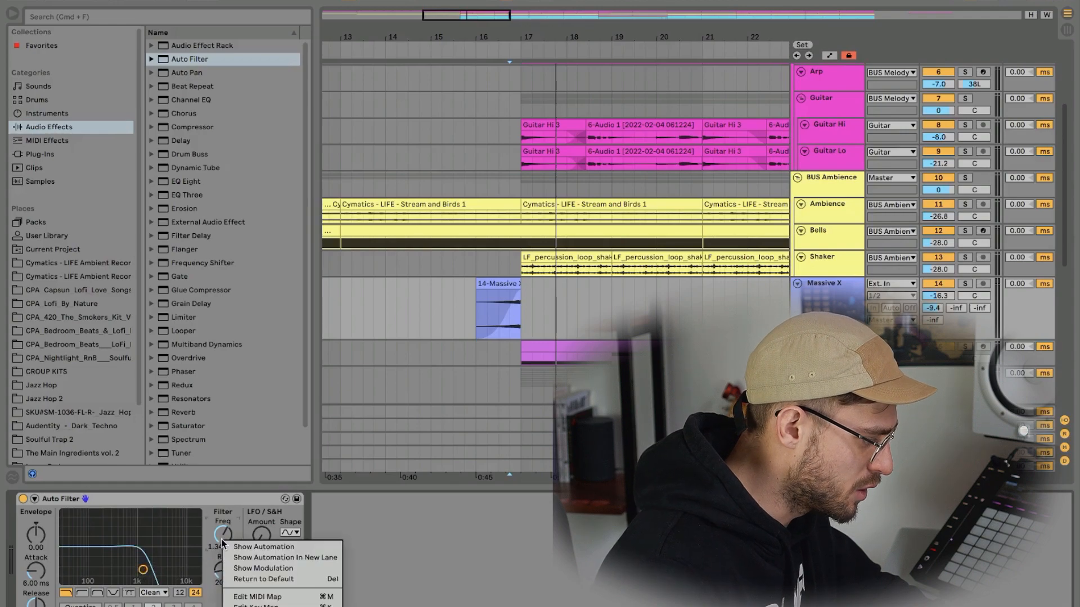
{"action": "left_click", "coordinate": [264, 547]}
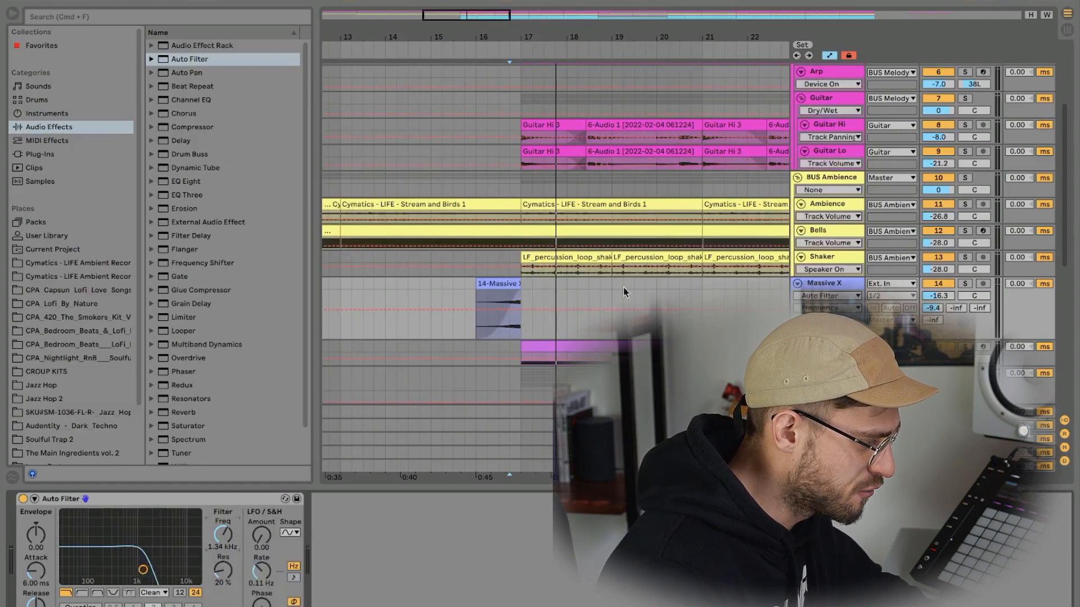
{"action": "left_click", "coordinate": [476, 311]}
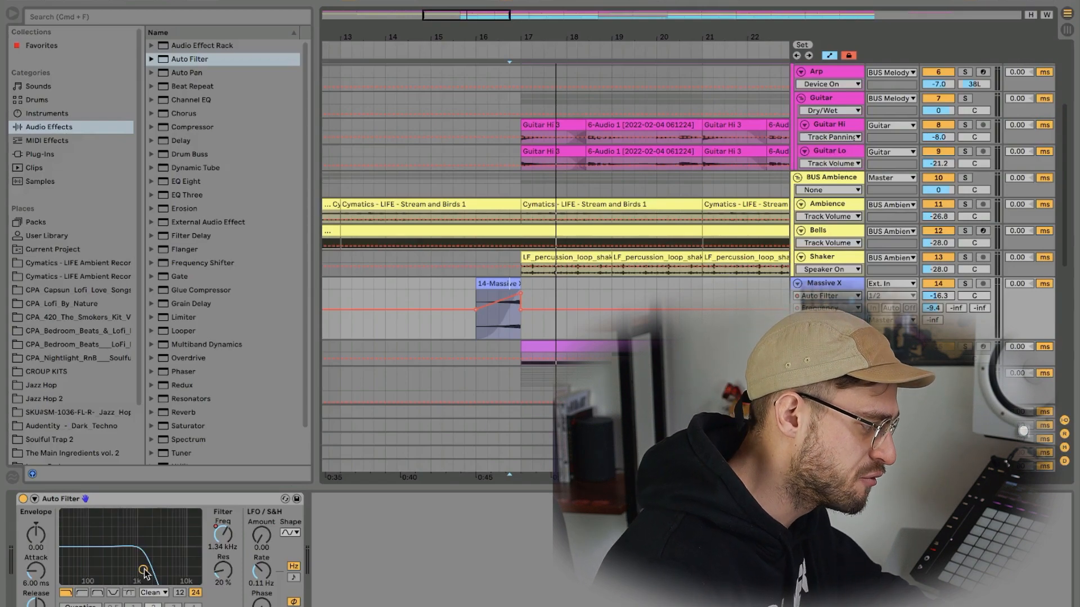
Set the Auto Filter resonance to 46%, play the filter sweep, and hide the automation lanes.
{"action": "left_click_drag", "start_coordinate": [136, 546], "coordinate": [136, 543]}
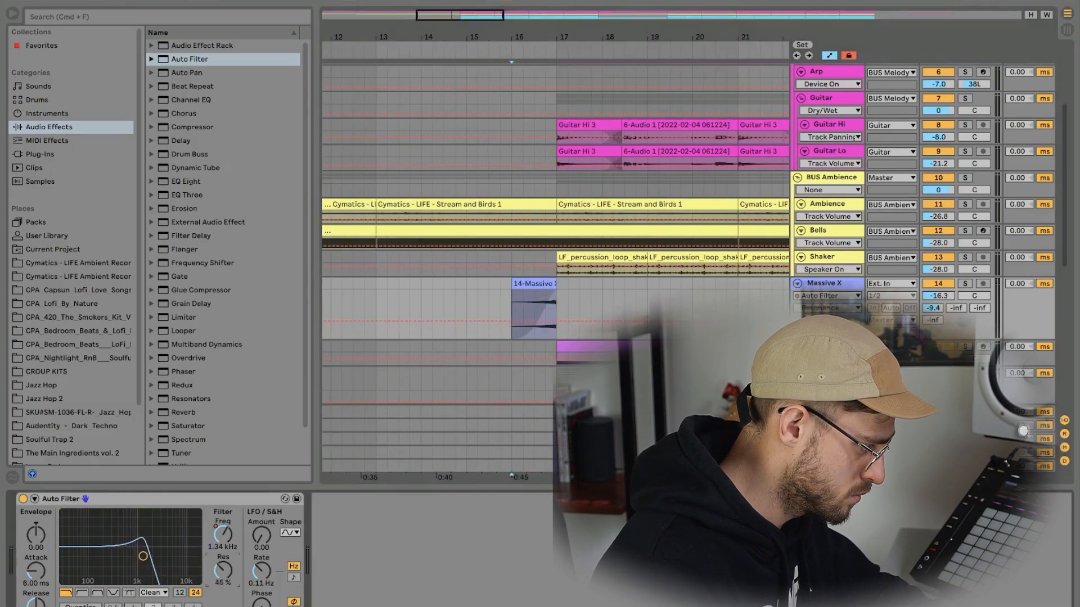
{"action": "key", "text": "space"}
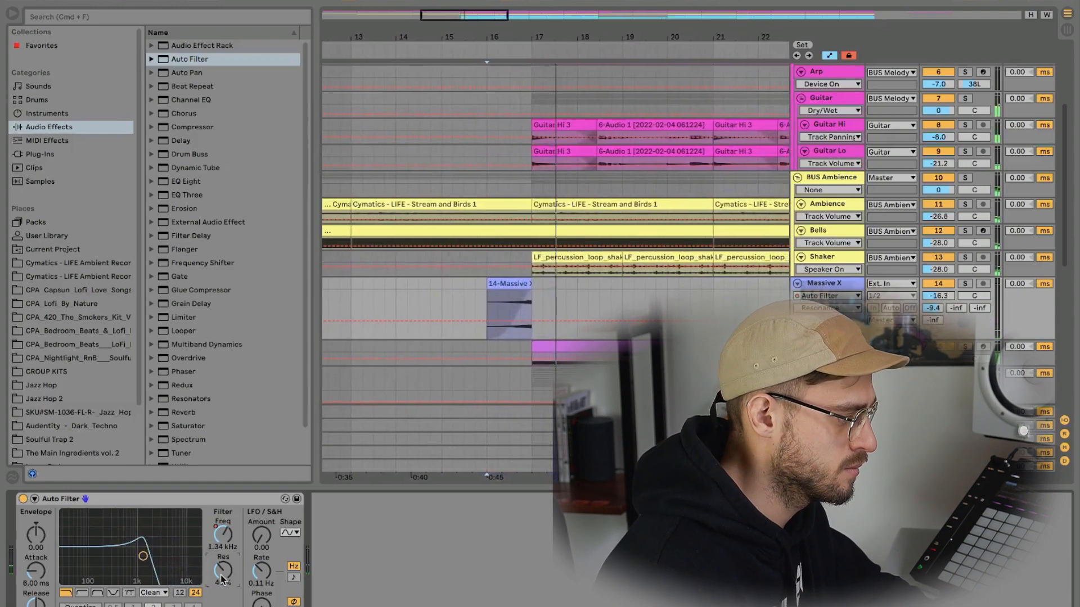
{"action": "left_click", "coordinate": [830, 55]}
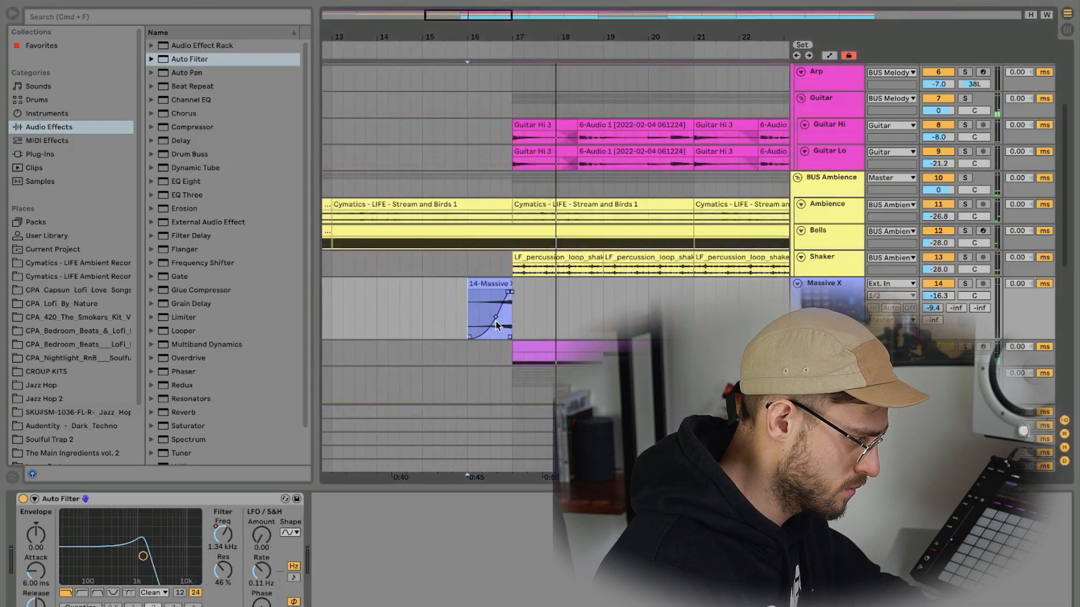
Compare the noise riser with the Auto Filter bypassed and enabled.
{"action": "left_click", "coordinate": [24, 500]}
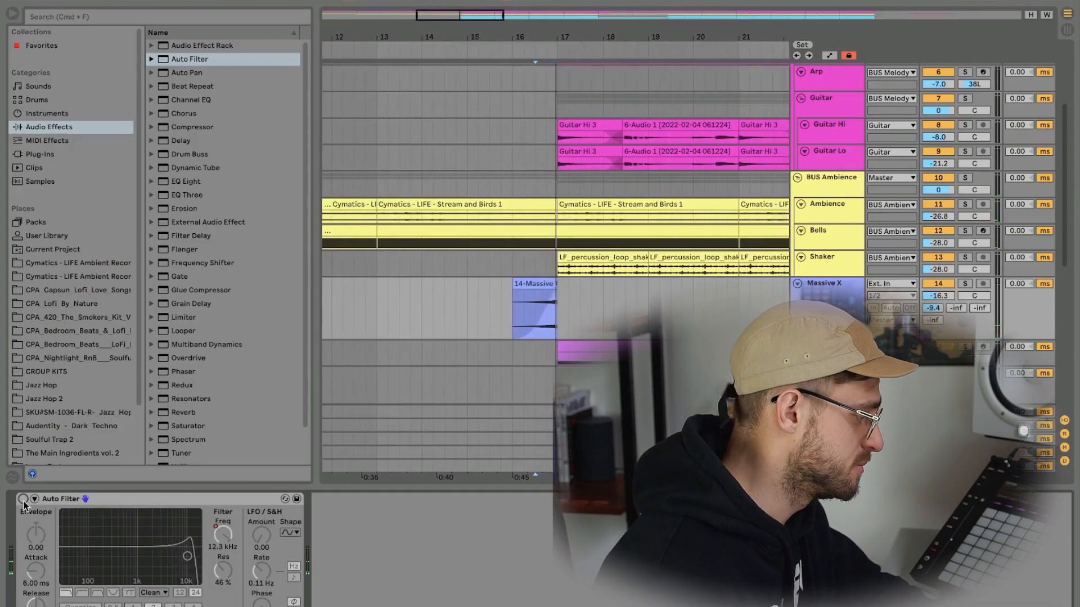
{"action": "left_click", "coordinate": [24, 500]}
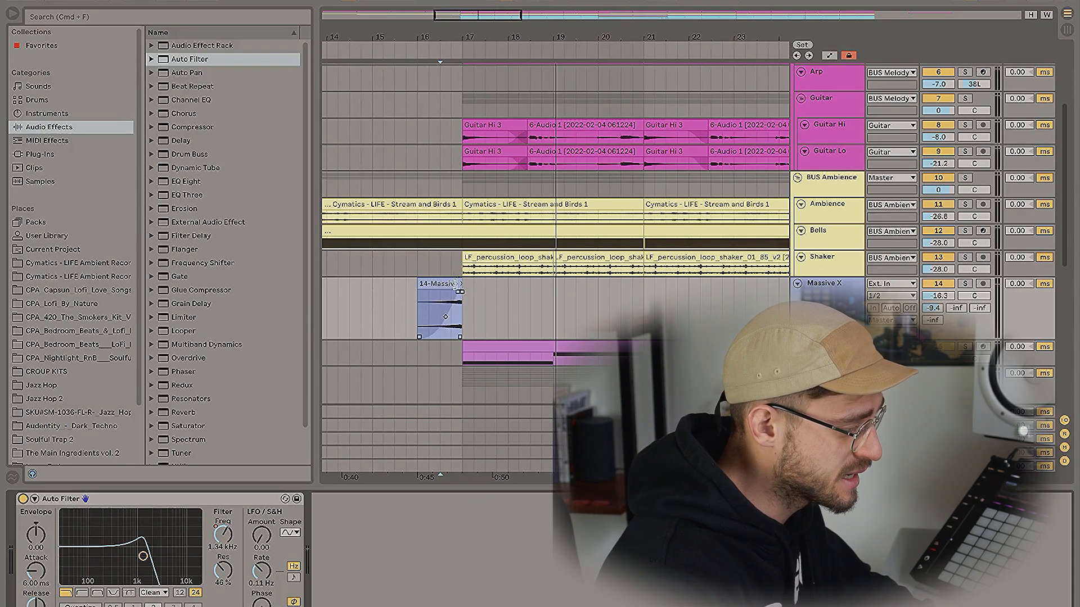
Duplicate the noise clip into bar 17 as a fading-out tail and lower the copy's clip gain.
{"action": "left_click", "coordinate": [446, 284]}
{"action": "key", "text": "super+d"}
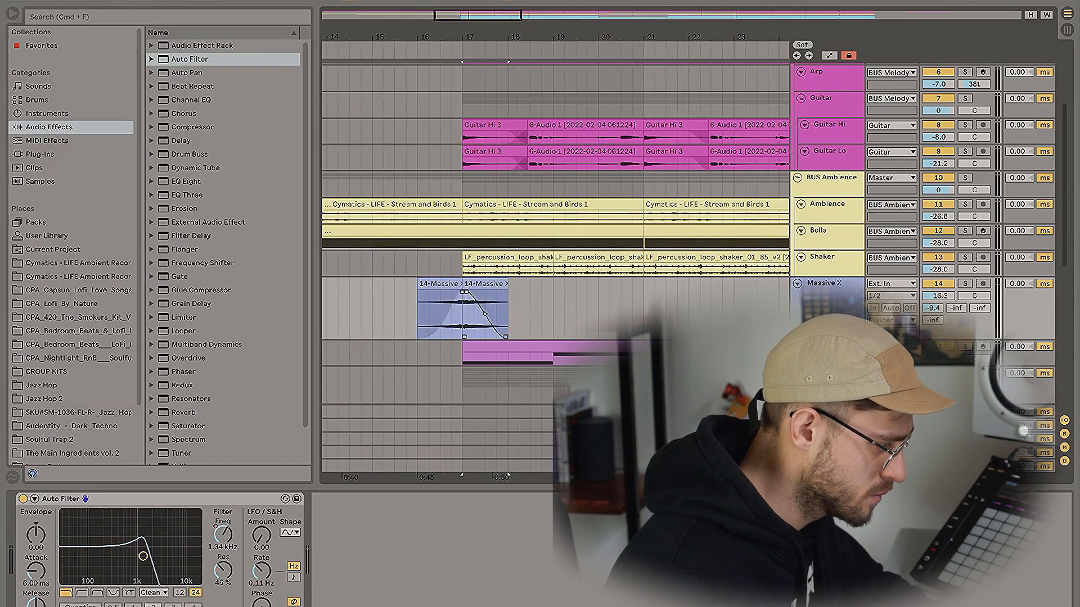
{"action": "scroll", "coordinate": [360, 285], "scroll_direction": "left", "scroll_amount": 2}
{"action": "double_click", "coordinate": [543, 283]}
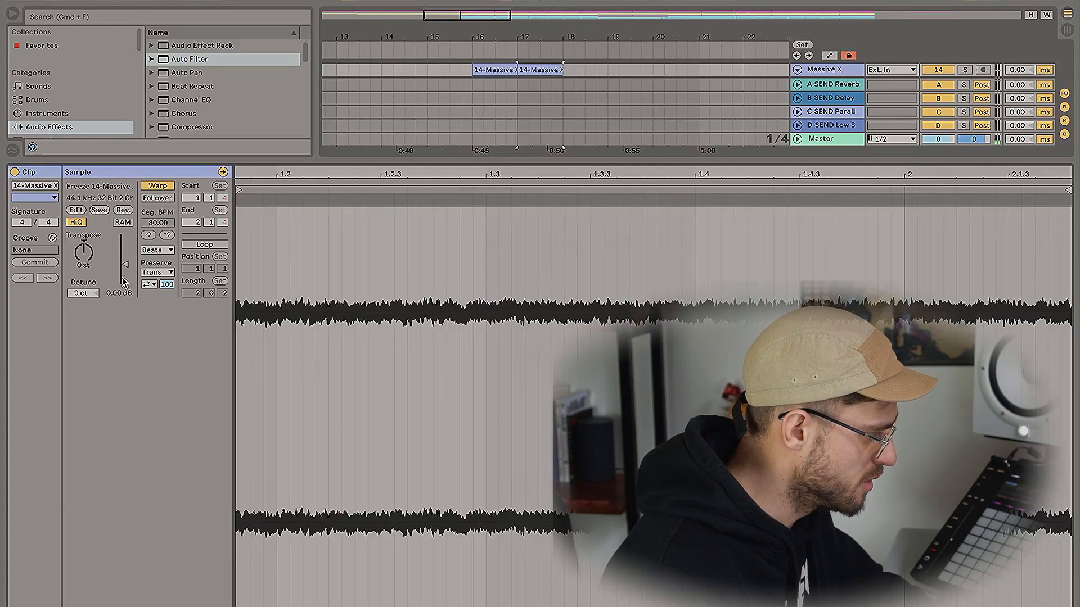
{"action": "left_click_drag", "start_coordinate": [125, 264], "coordinate": [125, 273]}
{"action": "key", "text": "space"}
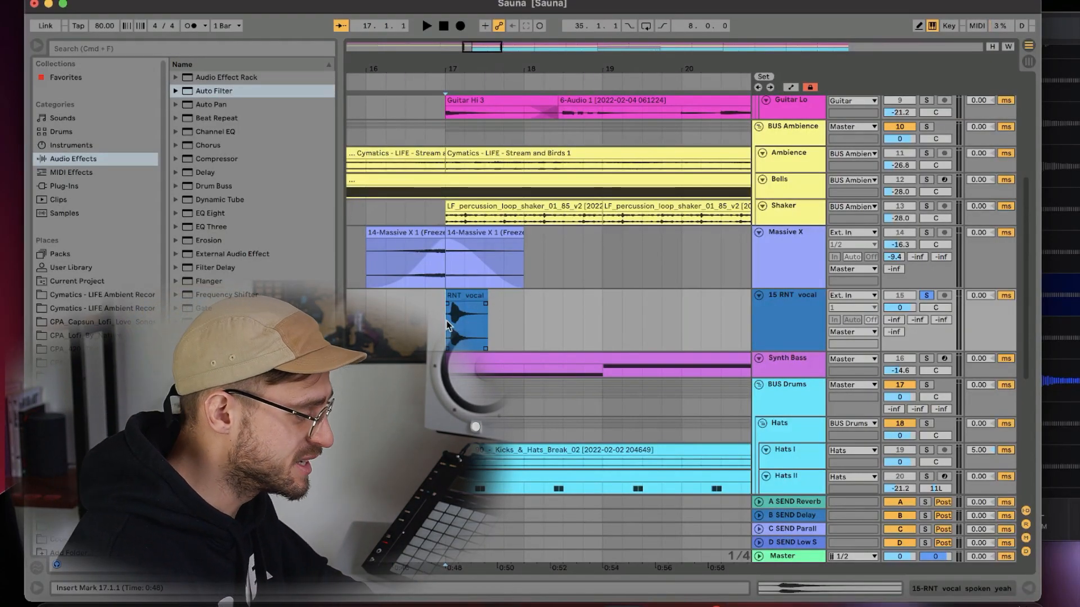
Play the soloed vocal clip at bar 17 and add a Reverb to its track with Dry/Wet at 64%.
{"action": "key", "text": "space"}
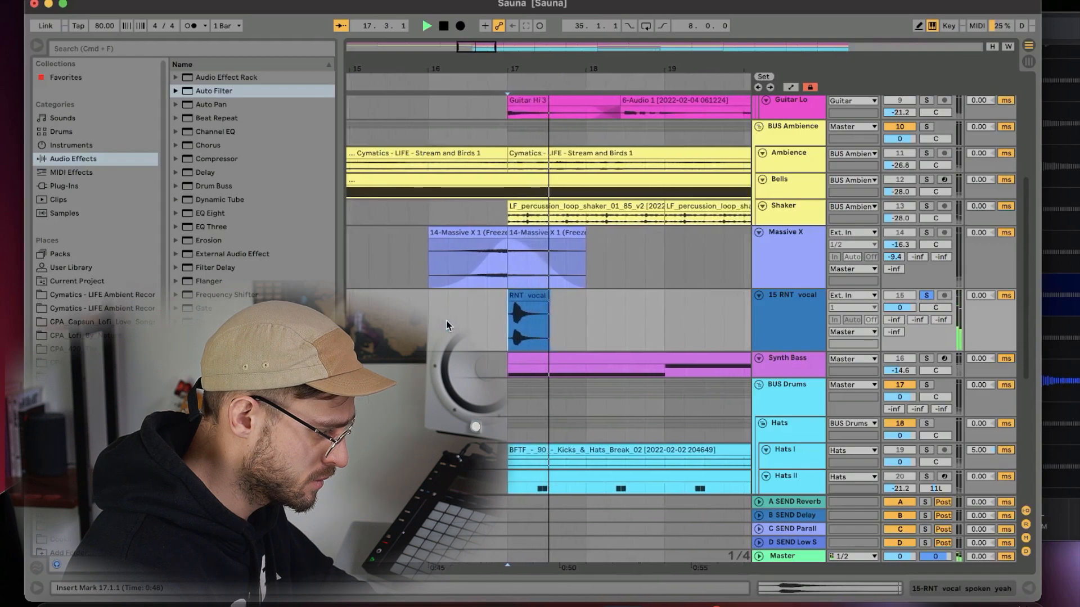
{"action": "key", "text": "space"}
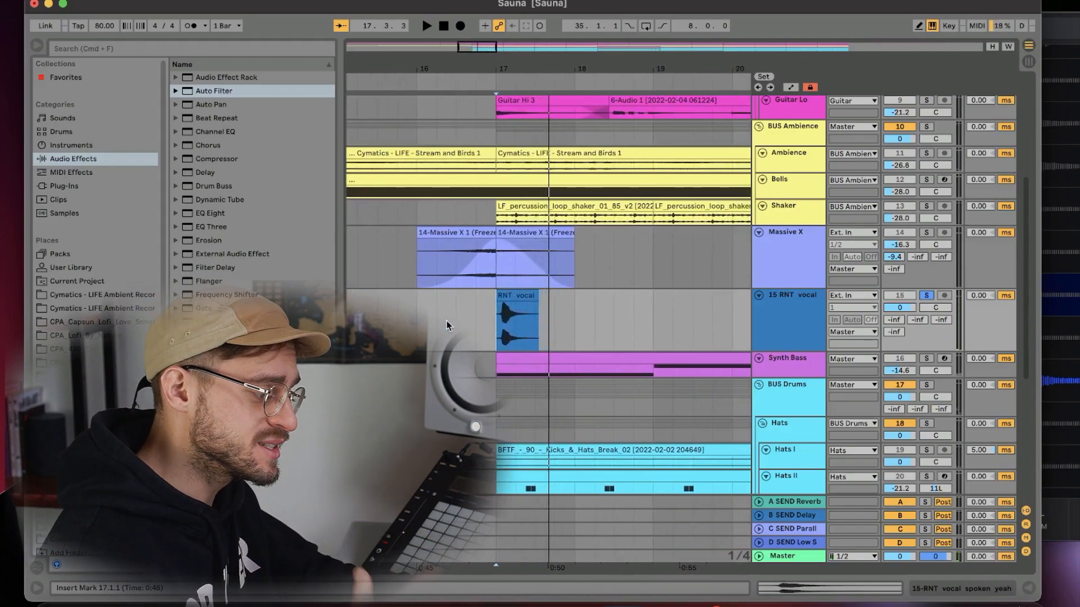
{"action": "double_click", "coordinate": [778, 323]}
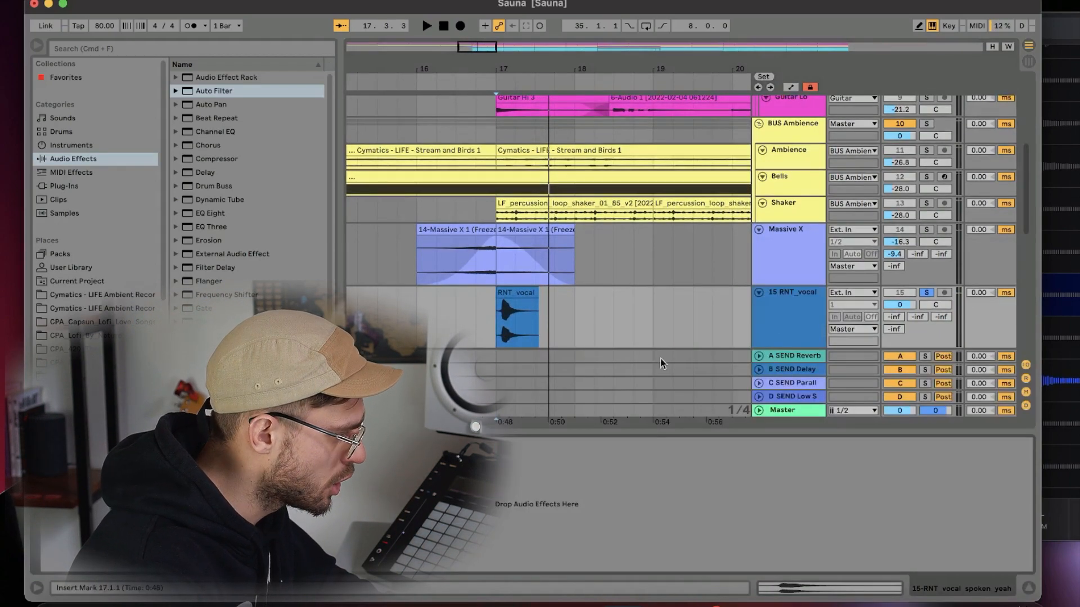
{"action": "scroll", "coordinate": [248, 191], "scroll_direction": "down", "scroll_amount": 5}
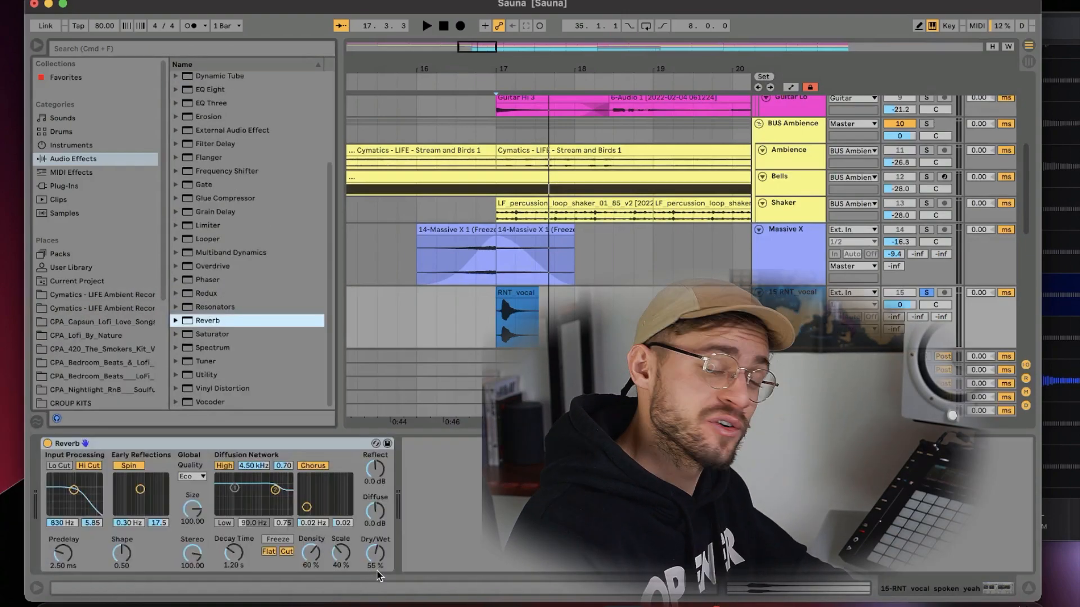
{"action": "left_click_drag", "start_coordinate": [377, 571], "coordinate": [378, 564]}
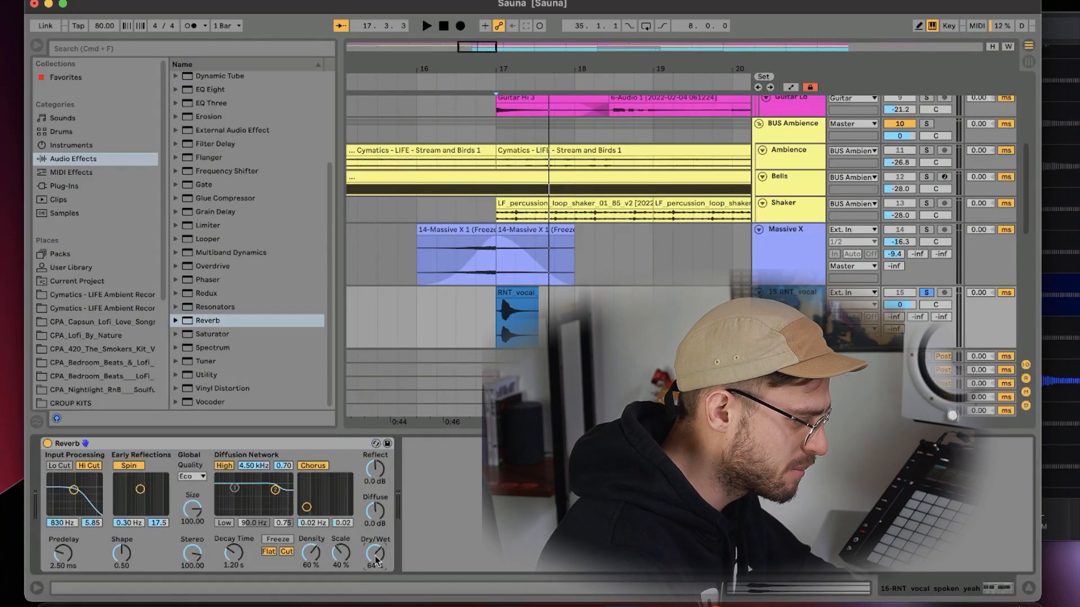
Raise the vocal reverb's decay time to about 3 s and play the result.
{"action": "left_click", "coordinate": [233, 556]}
{"action": "left_click_drag", "start_coordinate": [232, 558], "coordinate": [232, 545]}
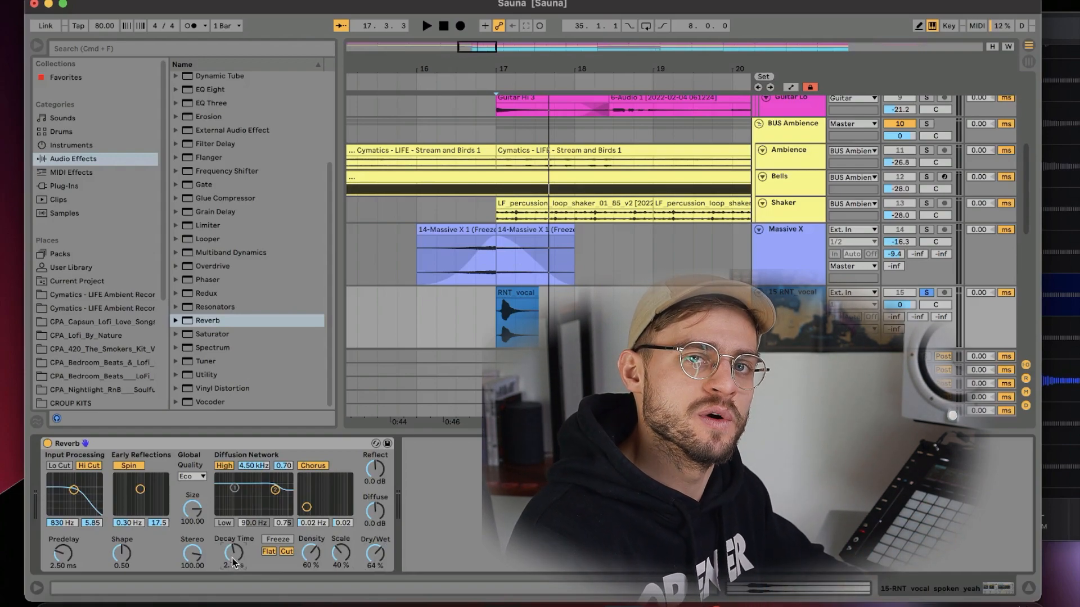
{"action": "left_click_drag", "start_coordinate": [232, 558], "coordinate": [233, 552]}
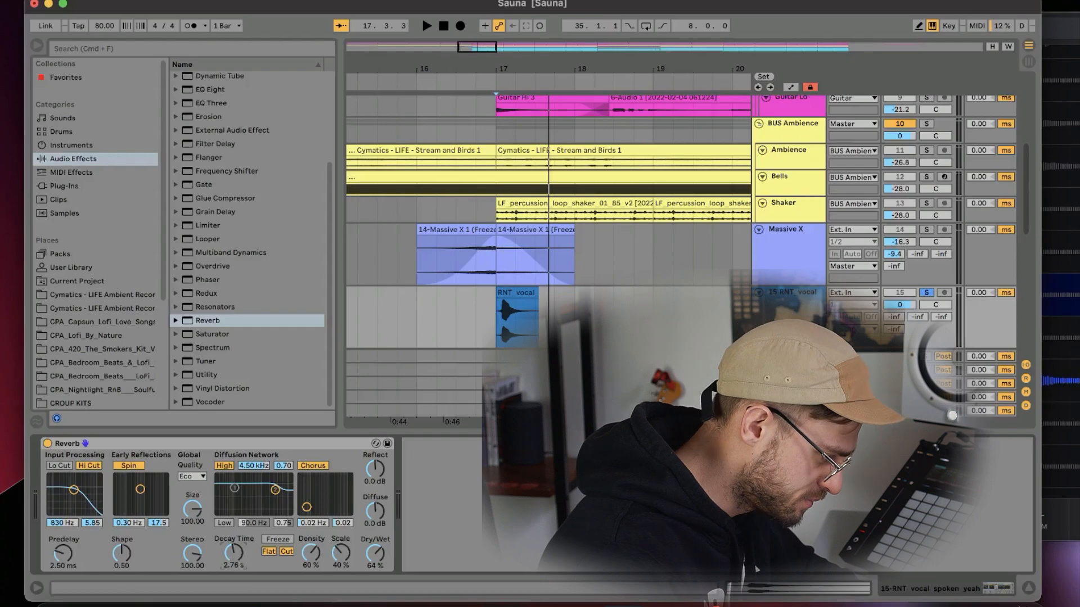
{"action": "key", "text": "space"}
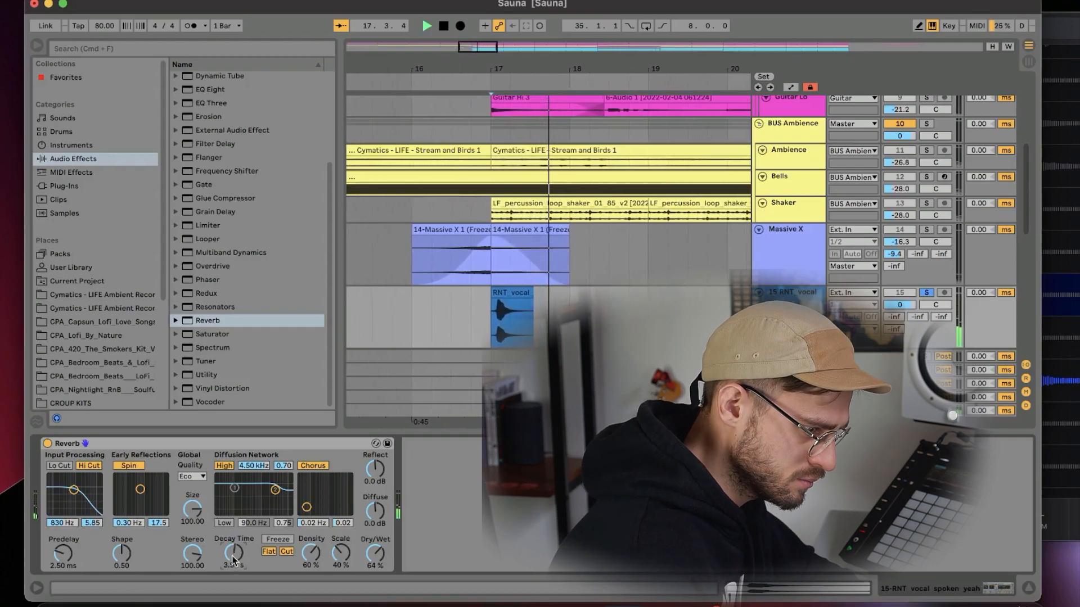
{"action": "key", "text": "space"}
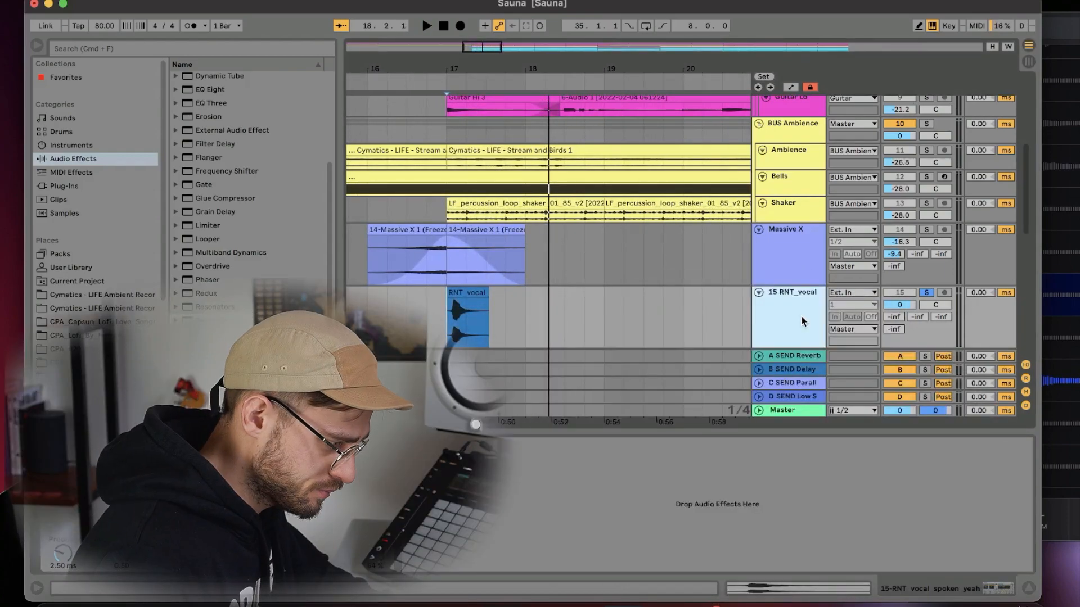
Freeze and flatten the RNT vocal track to render the reverb into audio.
{"action": "right_click", "coordinate": [799, 315]}
{"action": "left_click", "coordinate": [817, 397]}
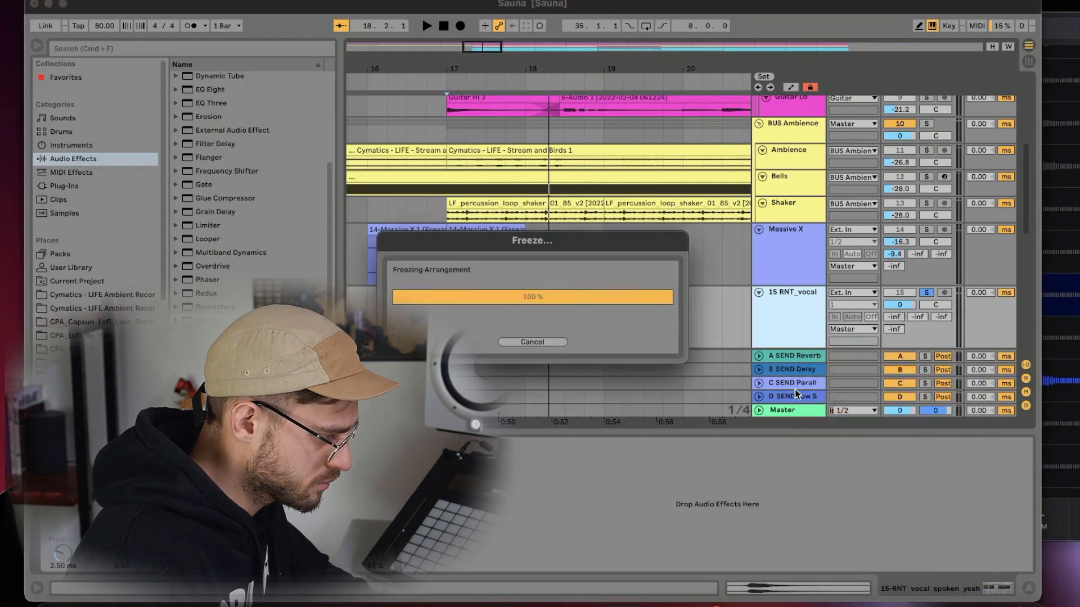
{"action": "right_click", "coordinate": [796, 318]}
{"action": "left_click", "coordinate": [857, 413]}
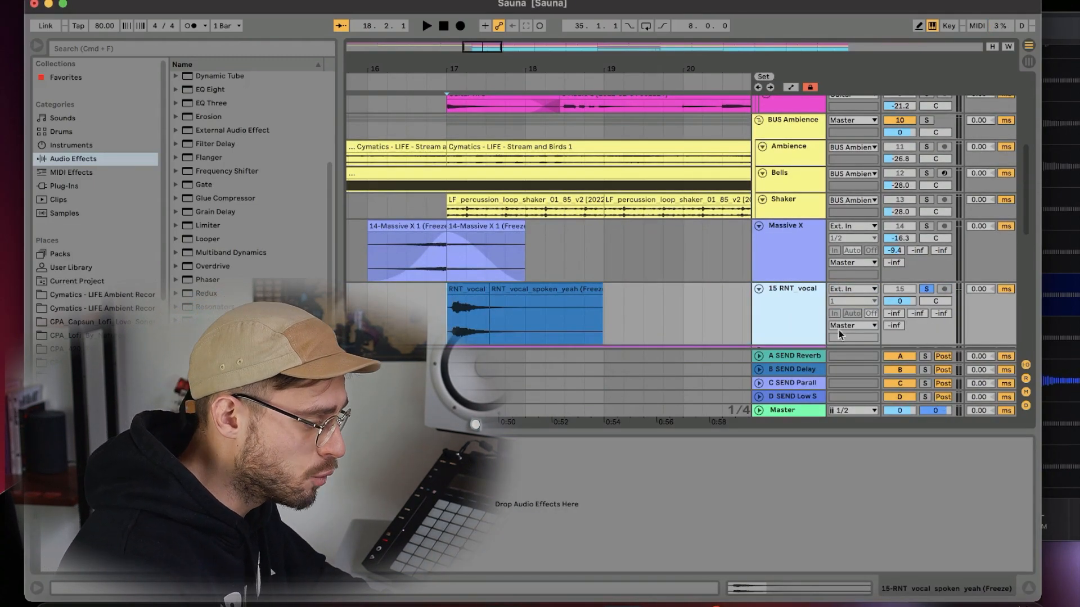
Consolidate the vocal clip and its reverb tail from bar 17 to 19 into one clip and reverse it.
{"action": "left_click", "coordinate": [466, 289]}
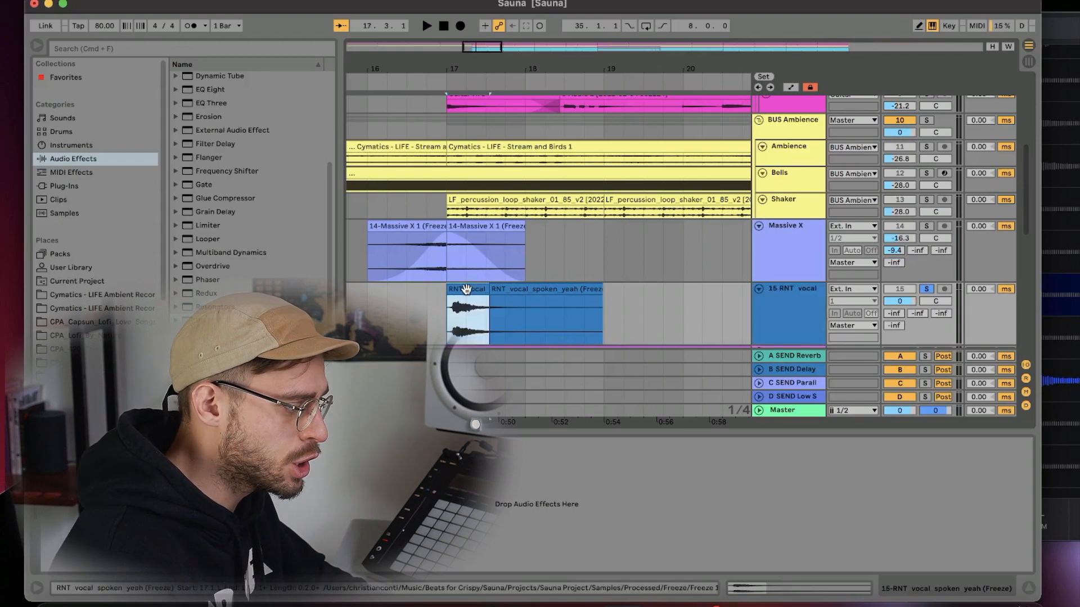
{"action": "left_click", "coordinate": [518, 290]}
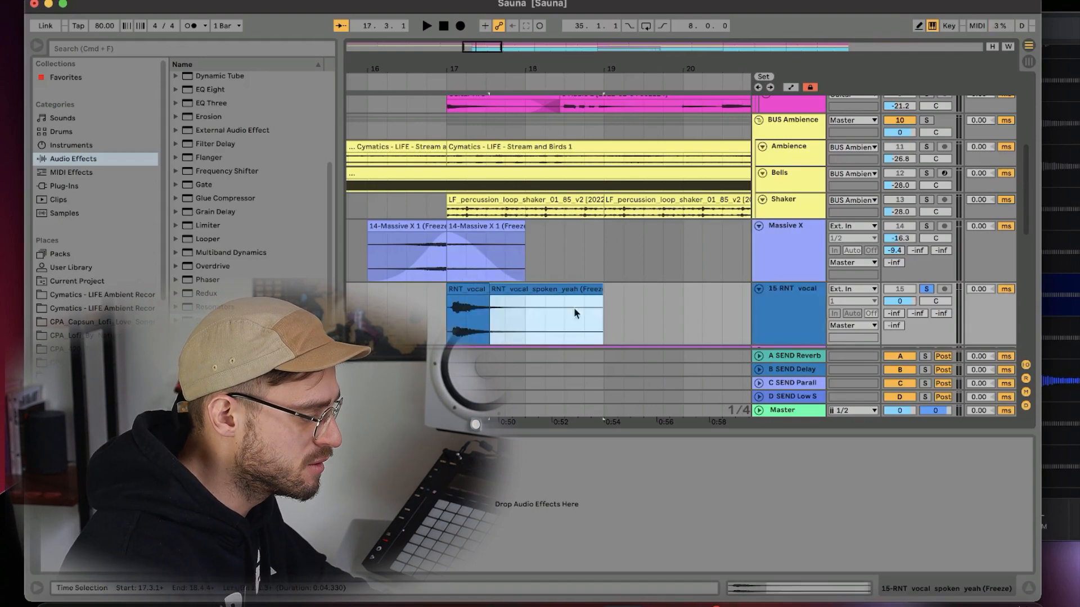
{"action": "left_click", "coordinate": [604, 322]}
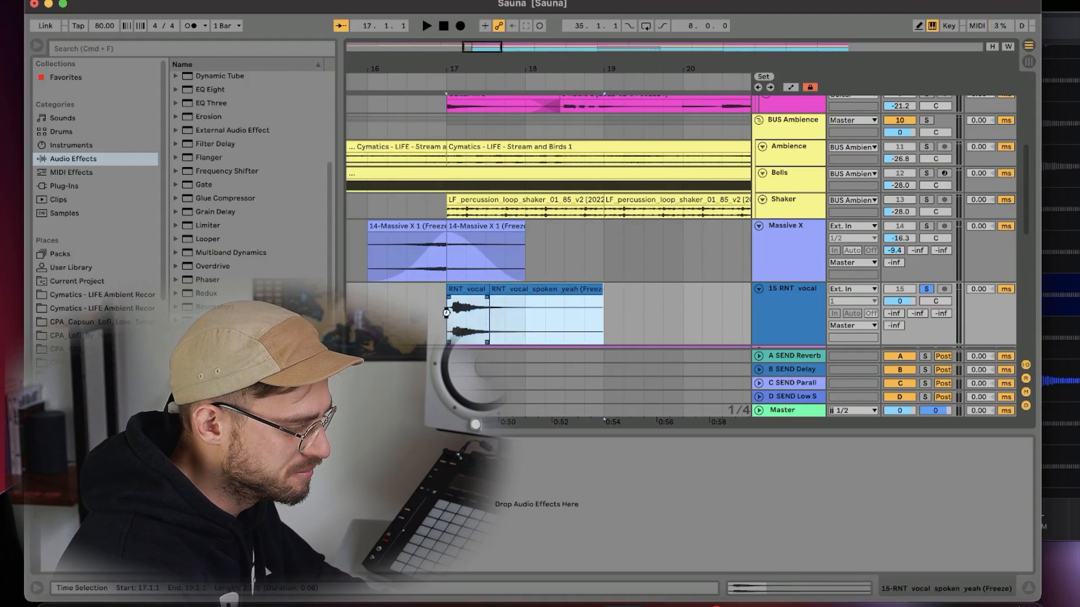
{"action": "key", "text": "super+j"}
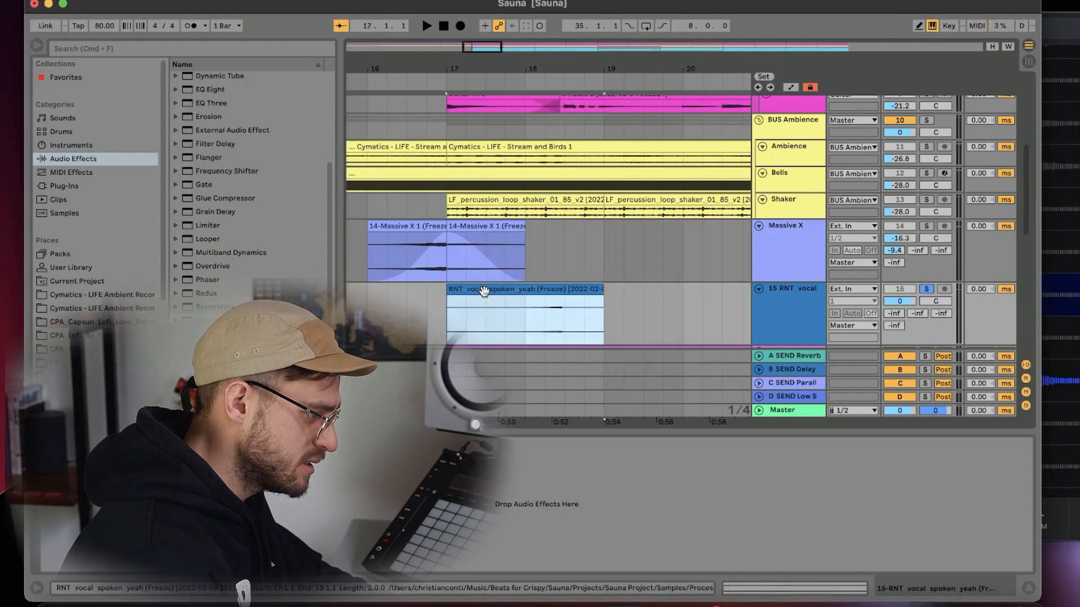
Play the reversed vocal clip from bar 18.2 to hear how it swells.
{"action": "left_click", "coordinate": [545, 320]}
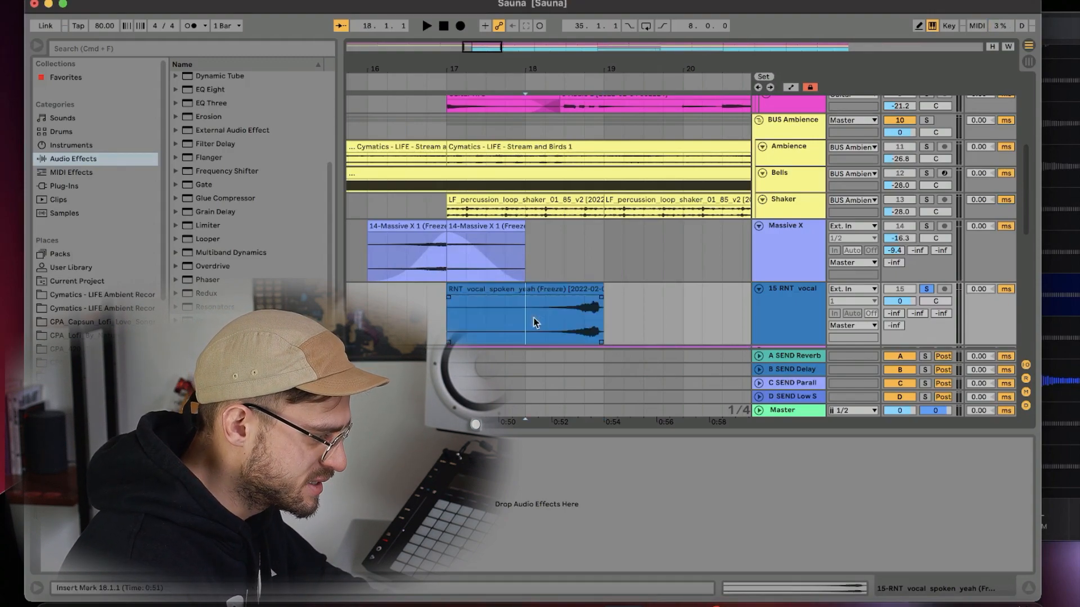
{"action": "key", "text": "space"}
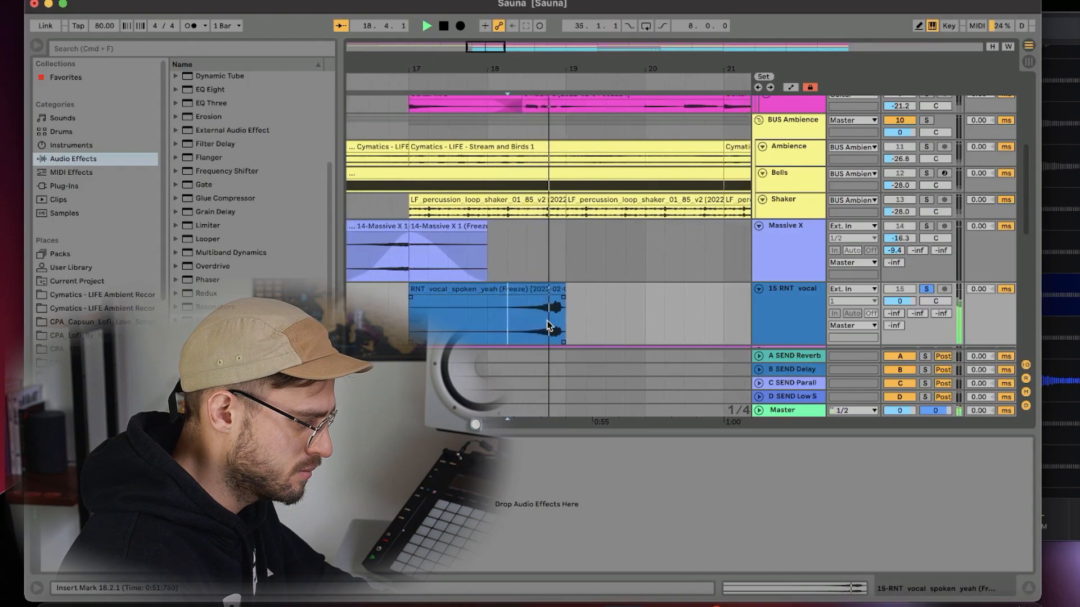
{"action": "scroll", "coordinate": [548, 320], "scroll_direction": "left", "scroll_amount": 4}
{"action": "scroll", "coordinate": [548, 320], "scroll_direction": "down", "scroll_amount": 2}
{"action": "key", "text": "space"}
{"action": "scroll", "coordinate": [548, 320], "scroll_direction": "right", "scroll_amount": 2}
{"action": "scroll", "coordinate": [547, 321], "scroll_direction": "right", "scroll_amount": 1}
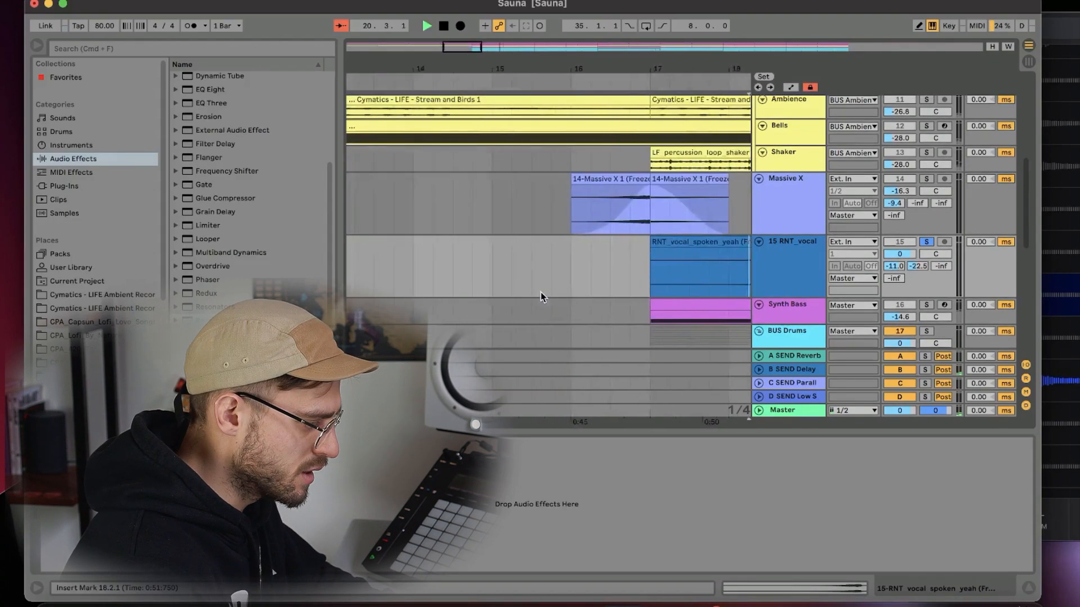
Move the reversed vocal clip earlier so that it starts just after bar 15 and swells into bar 17.
{"action": "scroll", "coordinate": [541, 293], "scroll_direction": "left", "scroll_amount": 3}
{"action": "left_click_drag", "start_coordinate": [539, 292], "coordinate": [517, 275]}
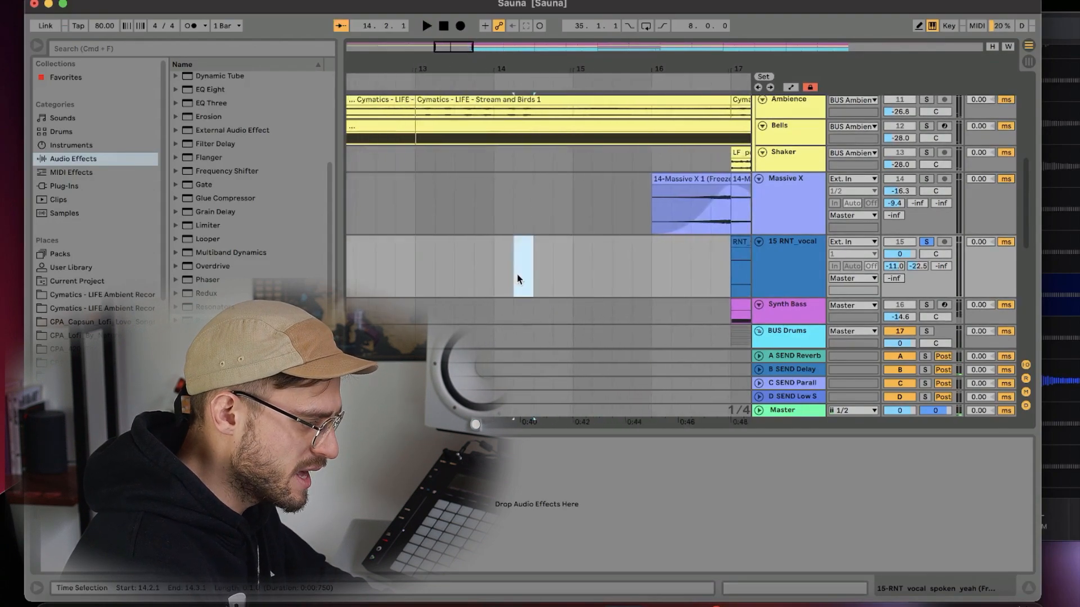
{"action": "scroll", "coordinate": [517, 276], "scroll_direction": "right", "scroll_amount": 3}
{"action": "left_click_drag", "start_coordinate": [639, 262], "coordinate": [562, 244]}
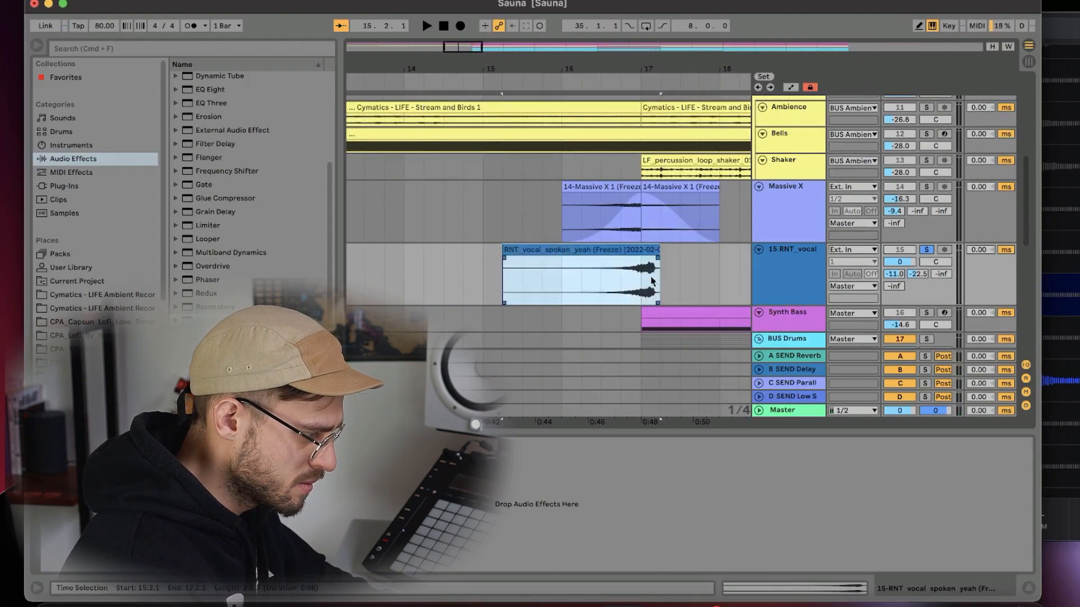
{"action": "scroll", "coordinate": [651, 281], "scroll_direction": "up", "scroll_amount": 5}
{"action": "left_click_drag", "start_coordinate": [689, 252], "coordinate": [599, 254]}
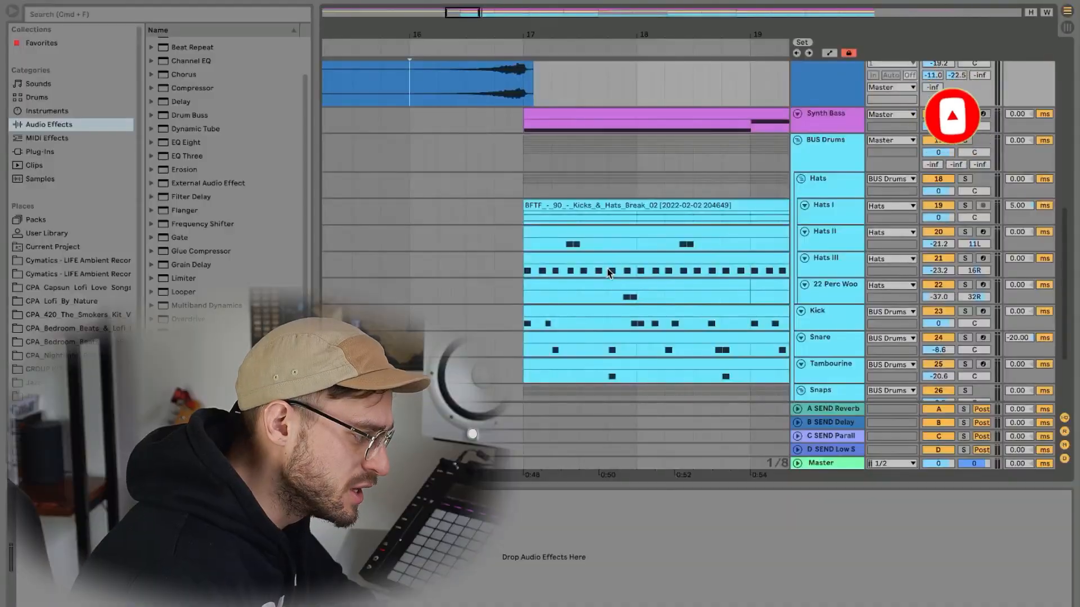
Copy the last beat before bar 21 of the BUS Drums group, paste it at bar 16.4 as a fill, and play it.
{"action": "scroll", "coordinate": [606, 268], "scroll_direction": "right", "scroll_amount": 5}
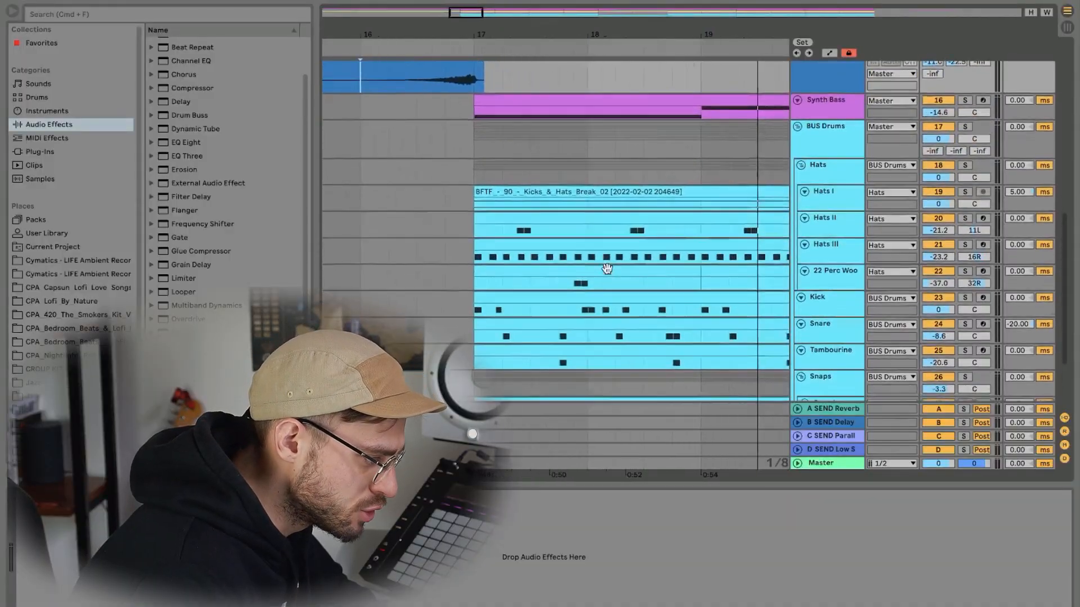
{"action": "scroll", "coordinate": [606, 268], "scroll_direction": "down", "scroll_amount": 2}
{"action": "scroll", "coordinate": [607, 270], "scroll_direction": "right", "scroll_amount": 1}
{"action": "scroll", "coordinate": [608, 270], "scroll_direction": "down", "scroll_amount": 1}
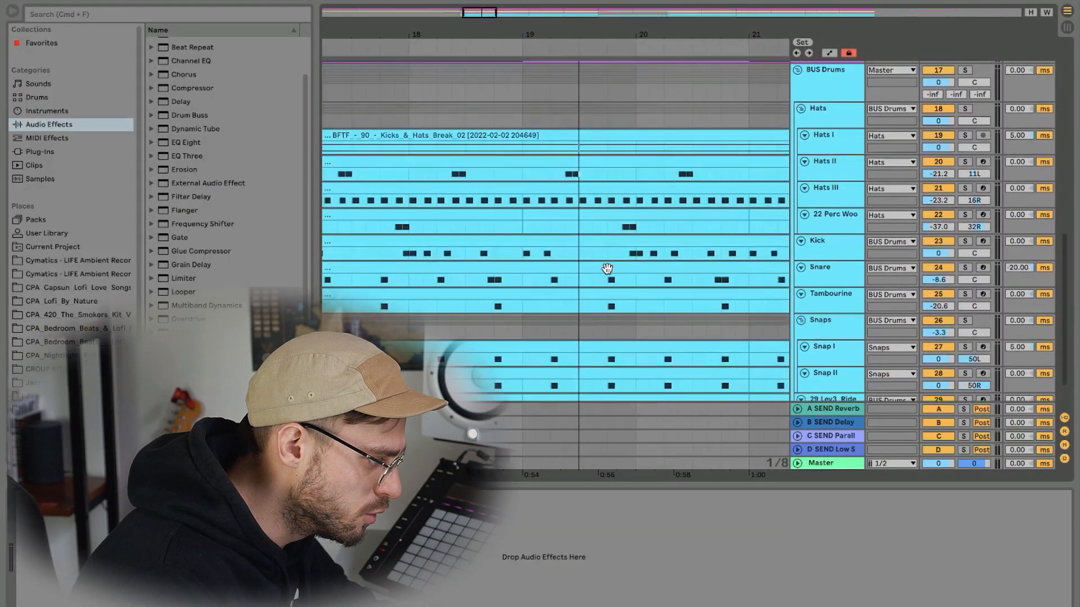
{"action": "scroll", "coordinate": [607, 270], "scroll_direction": "down", "scroll_amount": 4}
{"action": "scroll", "coordinate": [620, 179], "scroll_direction": "up", "scroll_amount": 3}
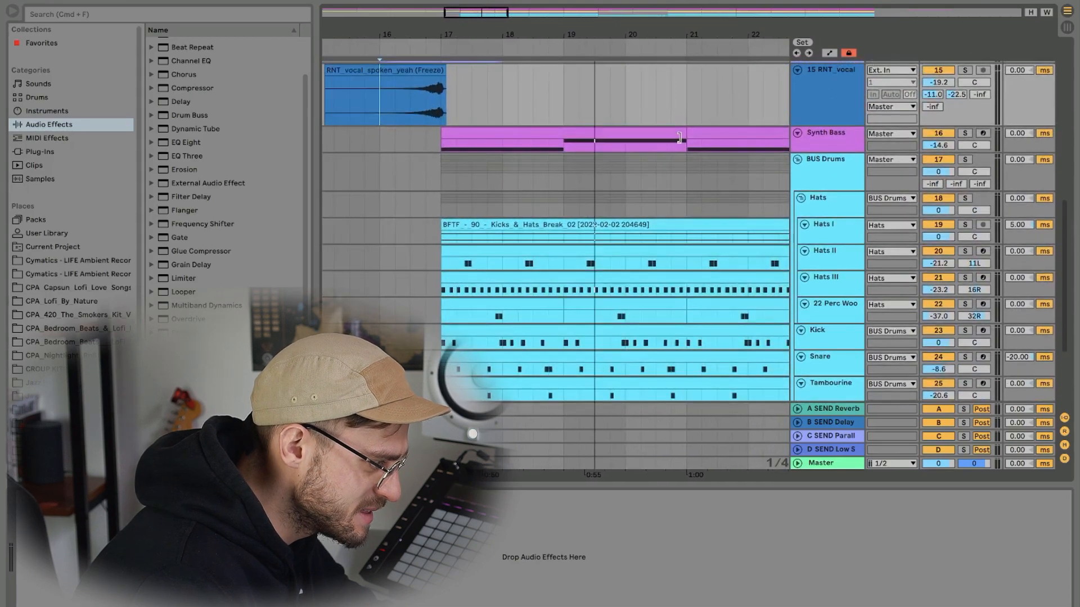
{"action": "left_click_drag", "start_coordinate": [673, 178], "coordinate": [694, 177]}
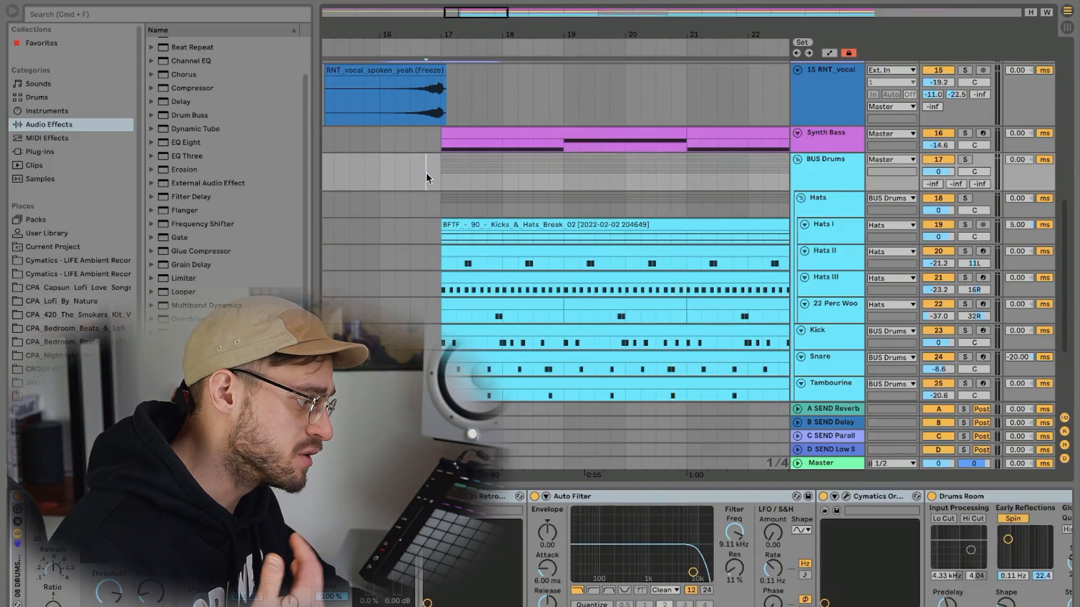
{"action": "key", "text": "super+v"}
{"action": "left_click", "coordinate": [377, 177]}
{"action": "key", "text": "space"}
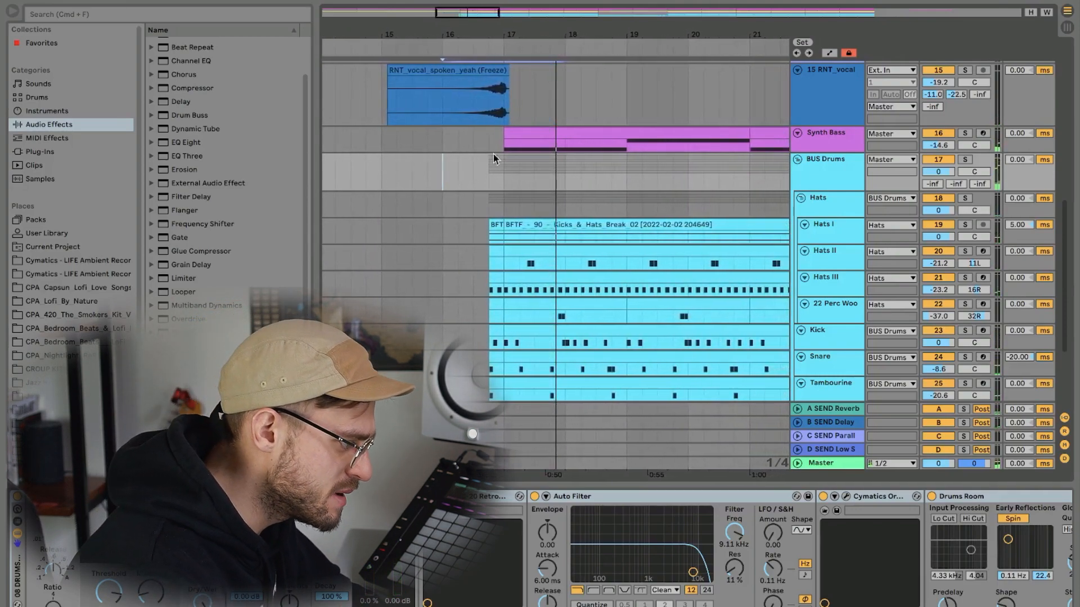
Extend the start of the drum fill back to bar 16.3 and play the transition.
{"action": "key", "text": "space"}
{"action": "left_click_drag", "start_coordinate": [491, 165], "coordinate": [500, 167]}
{"action": "left_click_drag", "start_coordinate": [489, 221], "coordinate": [476, 222]}
{"action": "left_click", "coordinate": [380, 174]}
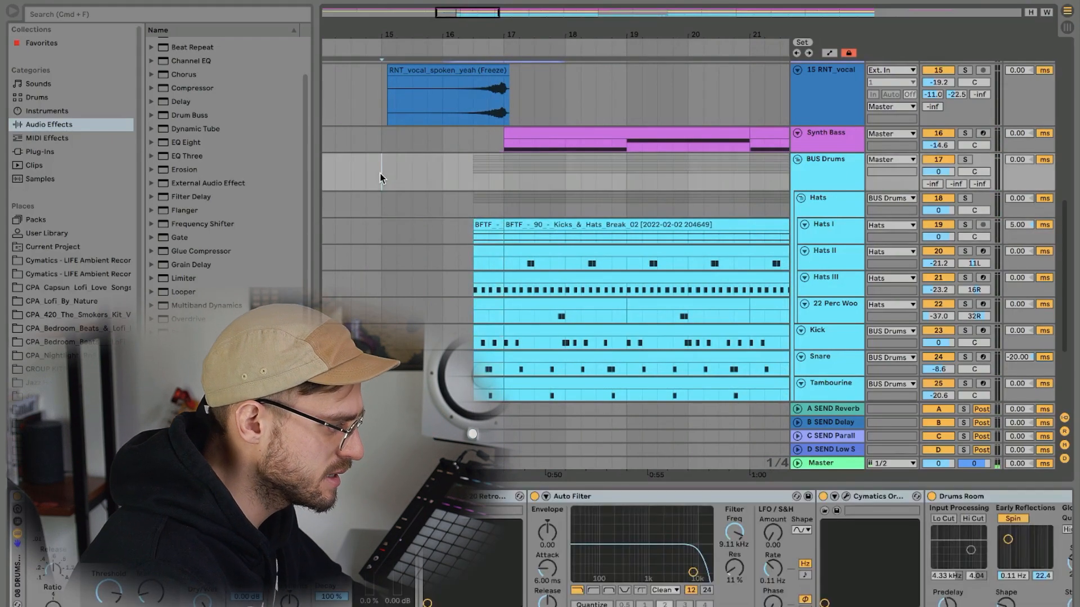
{"action": "key", "text": "space"}
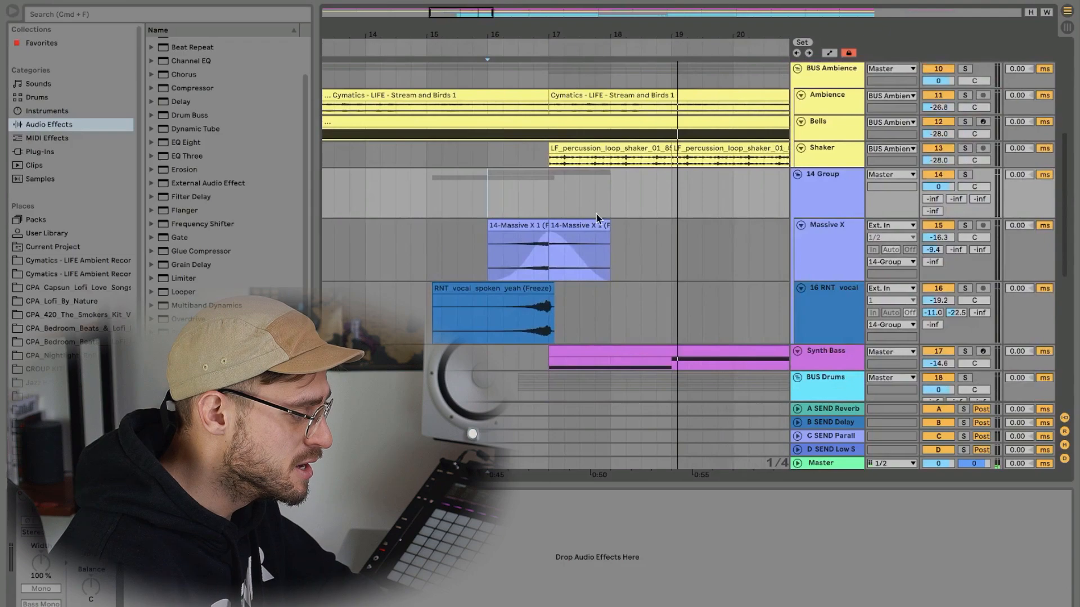
Add the Vinyl plug-in to the BUS Melody group, solo the group, and set the playback start at bar 16.3.
{"action": "scroll", "coordinate": [541, 192], "scroll_direction": "up", "scroll_amount": 10}
{"action": "left_click", "coordinate": [540, 195]}
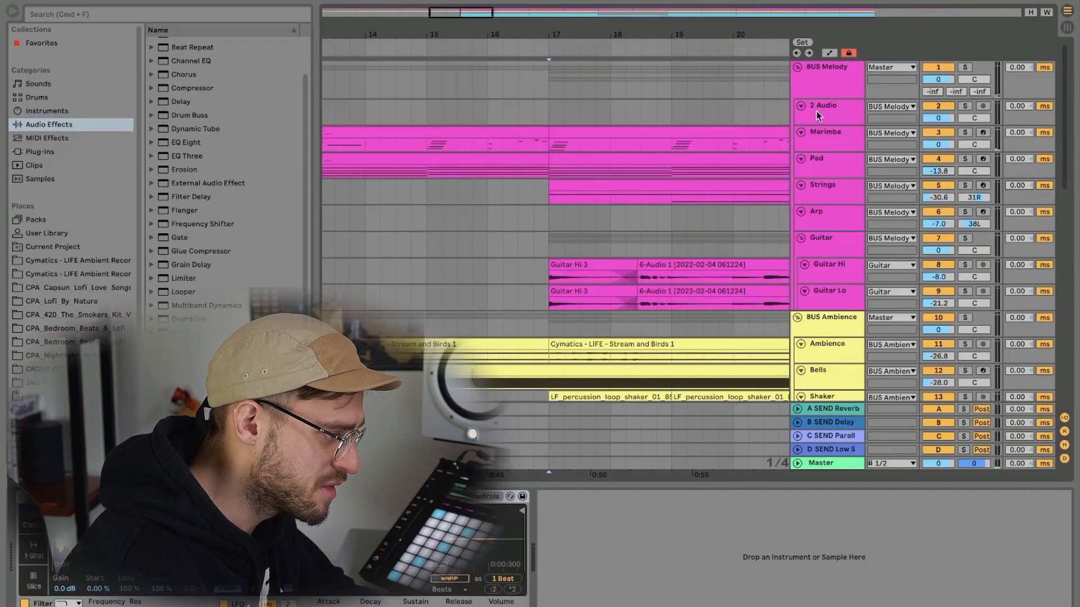
{"action": "left_click", "coordinate": [818, 77]}
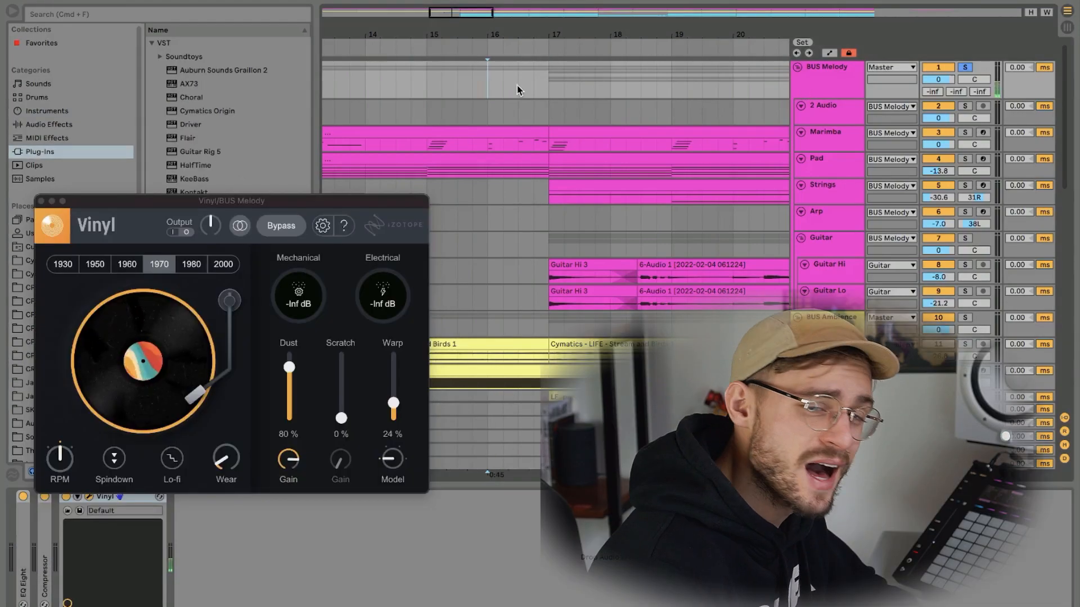
{"action": "left_click", "coordinate": [518, 90]}
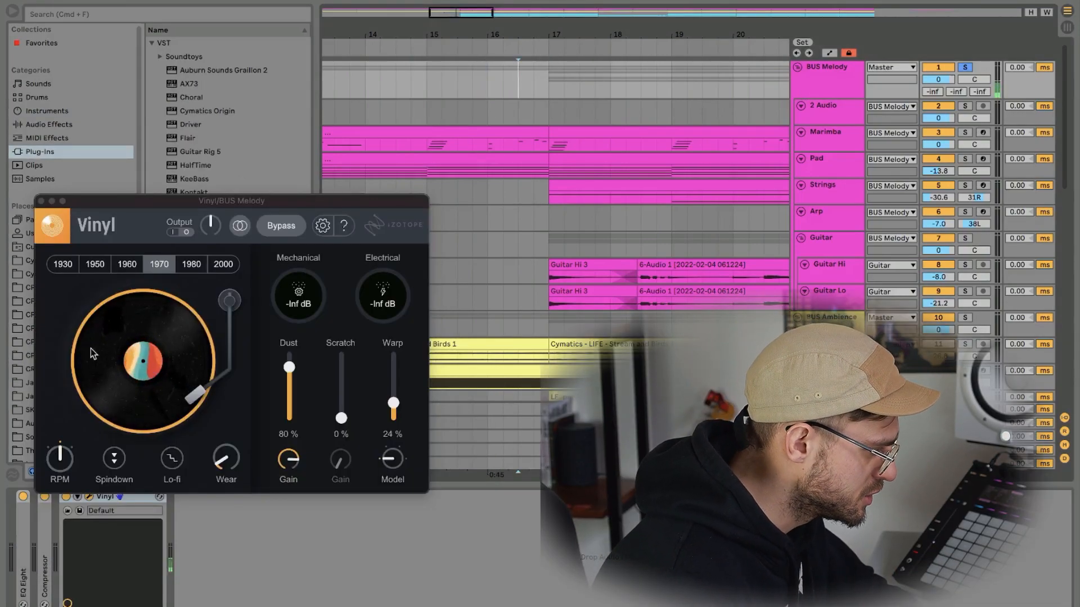
Set Vinyl to 1950 with Mechanical at -9 dB, Electrical at -1 dB, Dust at 38% and Scratch at 8%.
{"action": "left_click", "coordinate": [95, 269]}
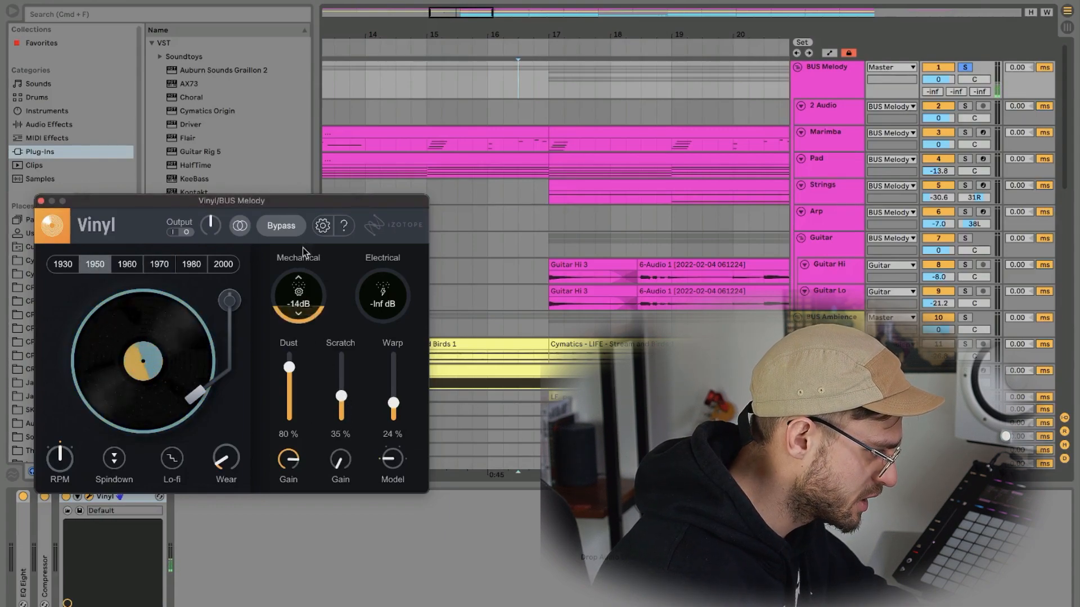
{"action": "left_click_drag", "start_coordinate": [303, 248], "coordinate": [305, 238]}
{"action": "left_click_drag", "start_coordinate": [382, 296], "coordinate": [395, 222]}
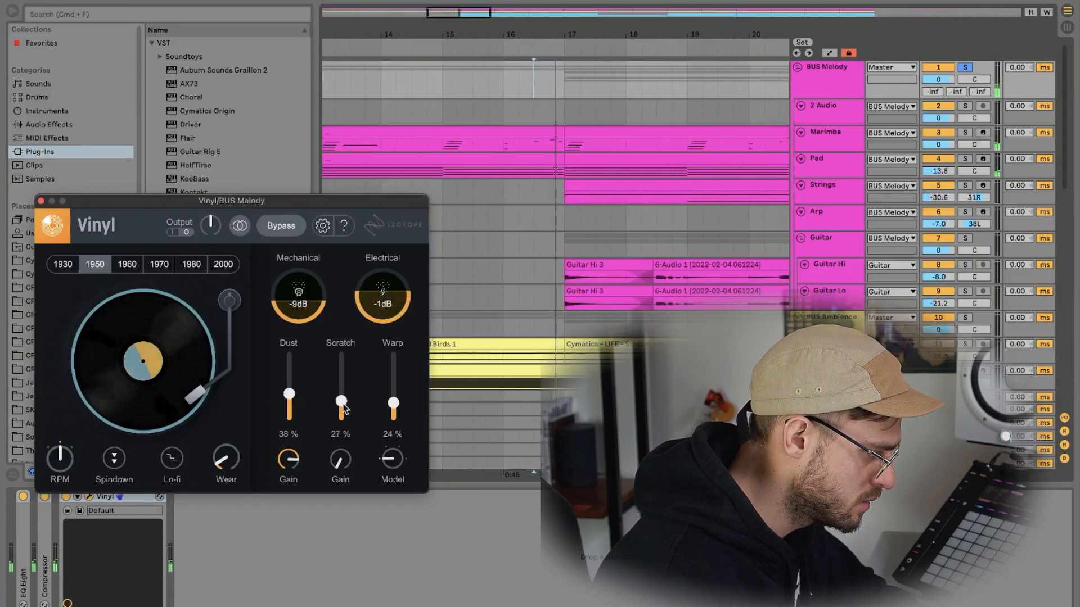
{"action": "left_click_drag", "start_coordinate": [343, 404], "coordinate": [343, 415]}
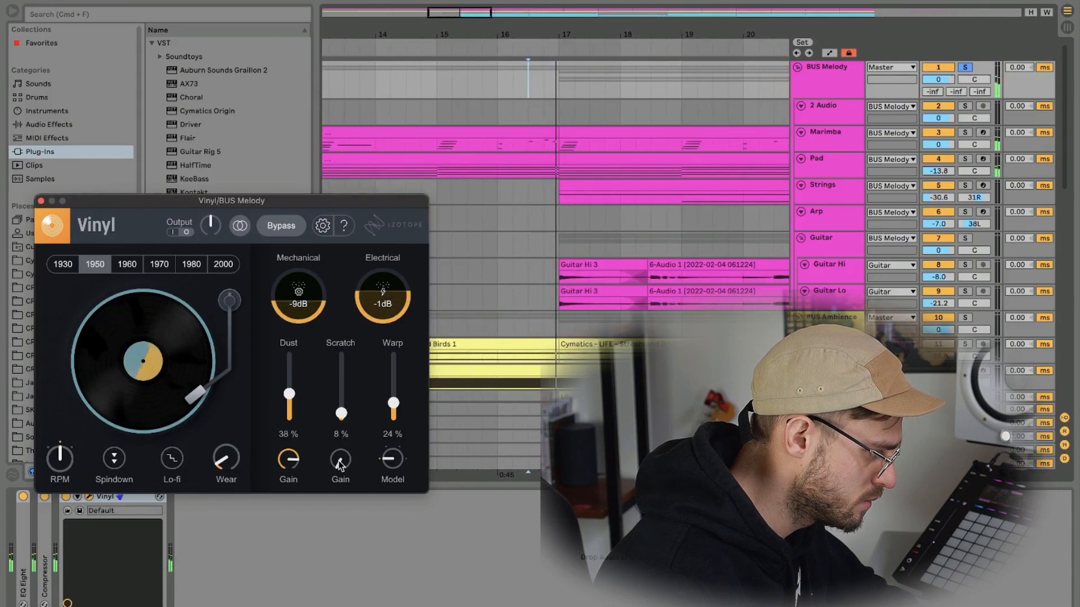